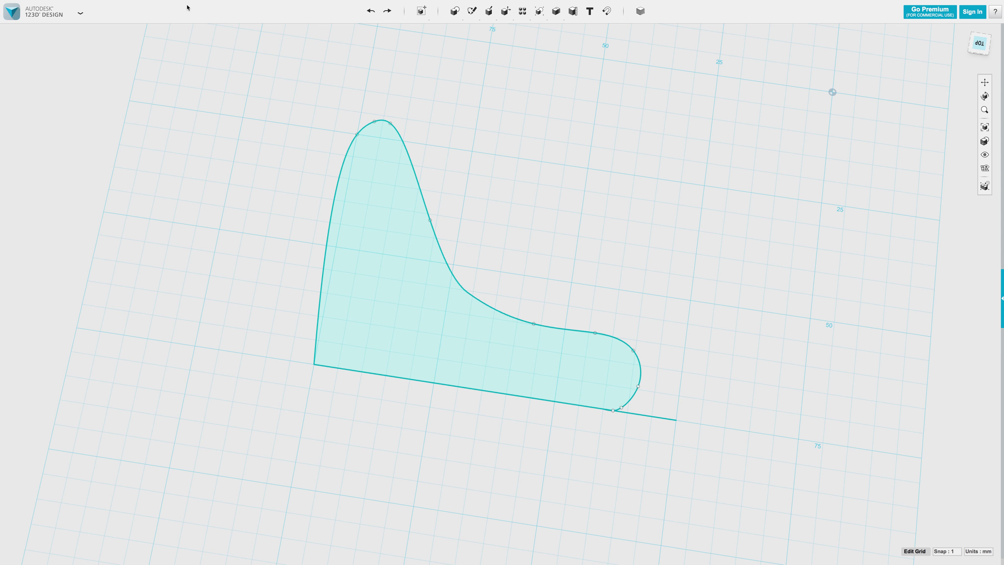
drag(975, 51, 987, 55)
click(966, 30)
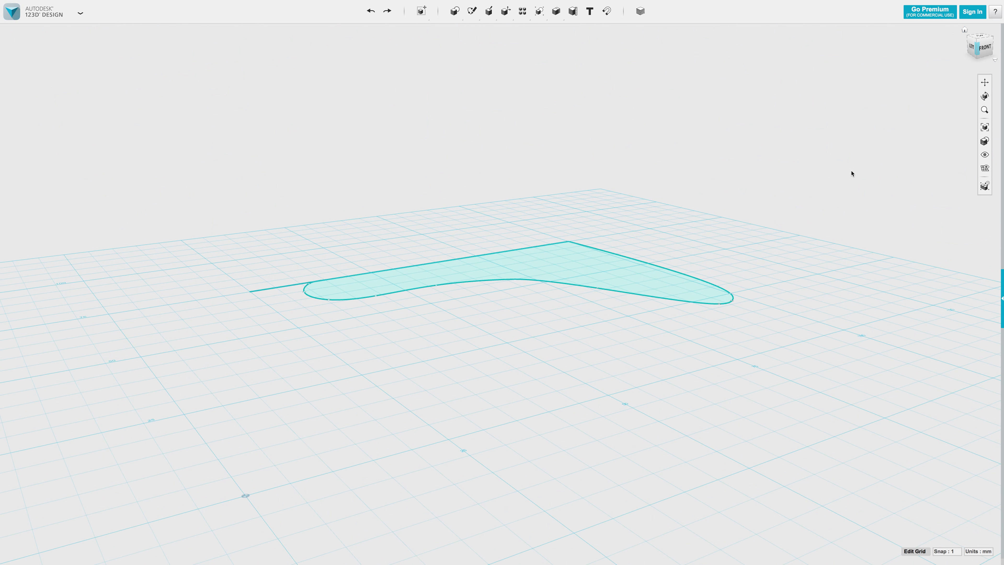
drag(981, 41, 977, 45)
click(980, 38)
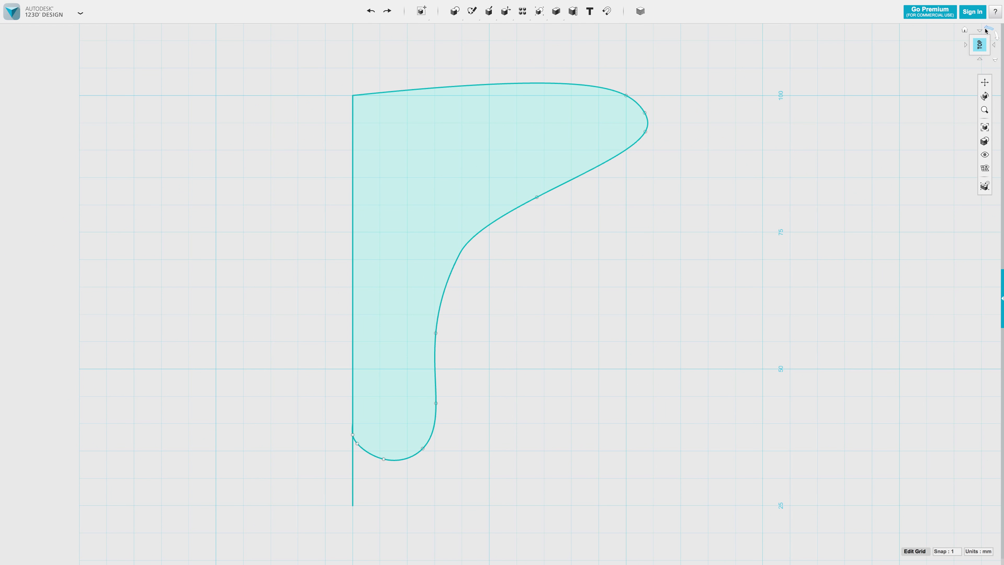
click(987, 29)
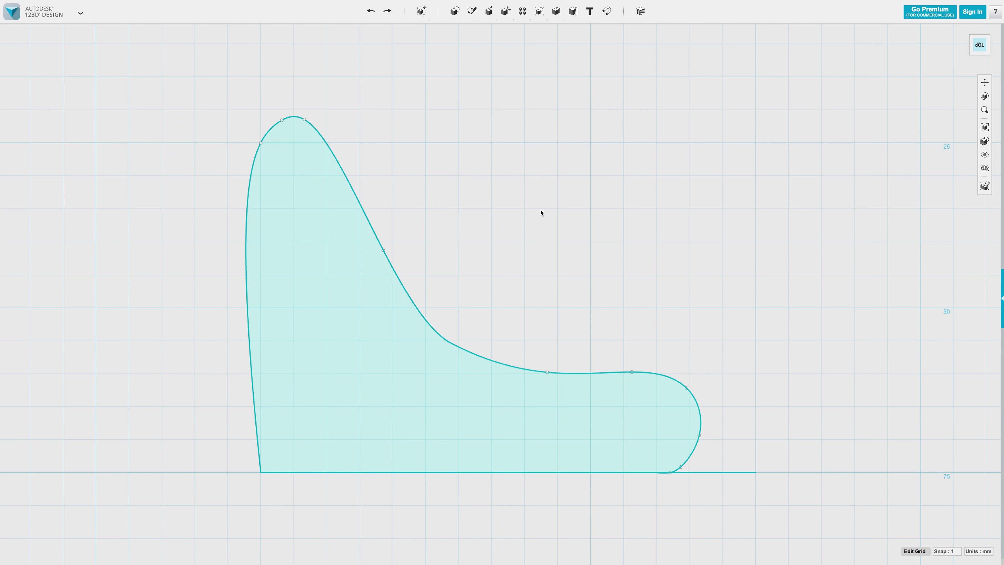
click(355, 347)
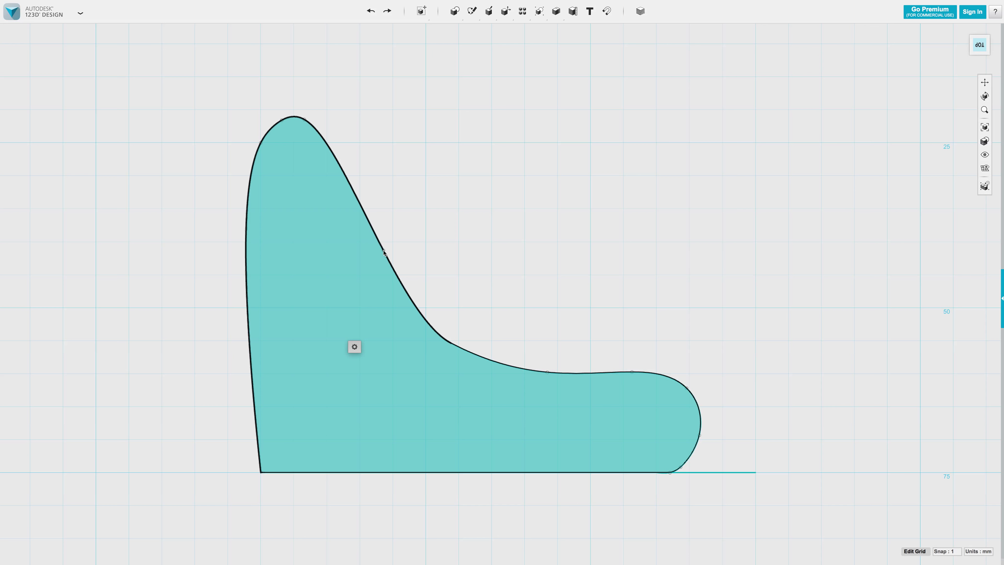
click(975, 553)
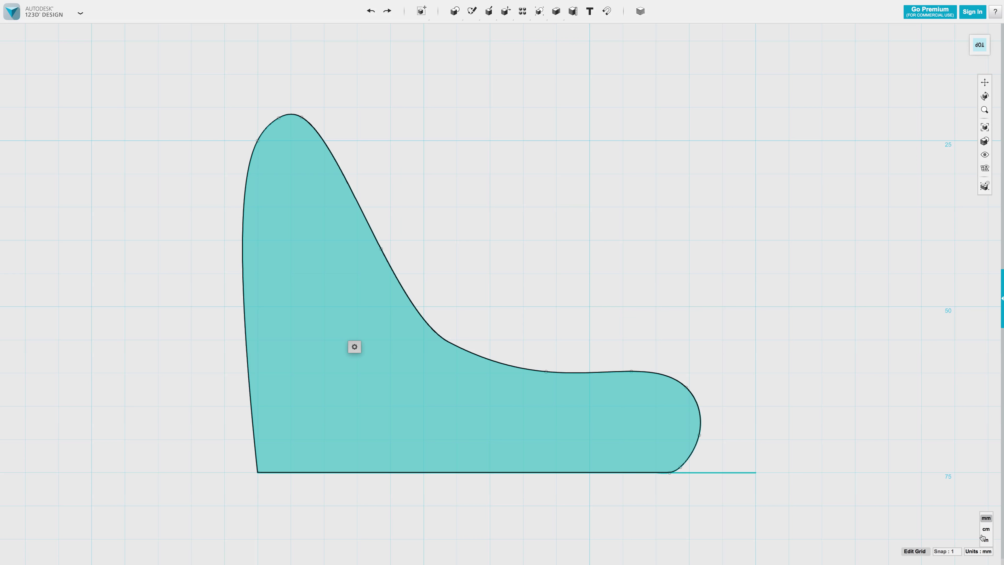
click(549, 460)
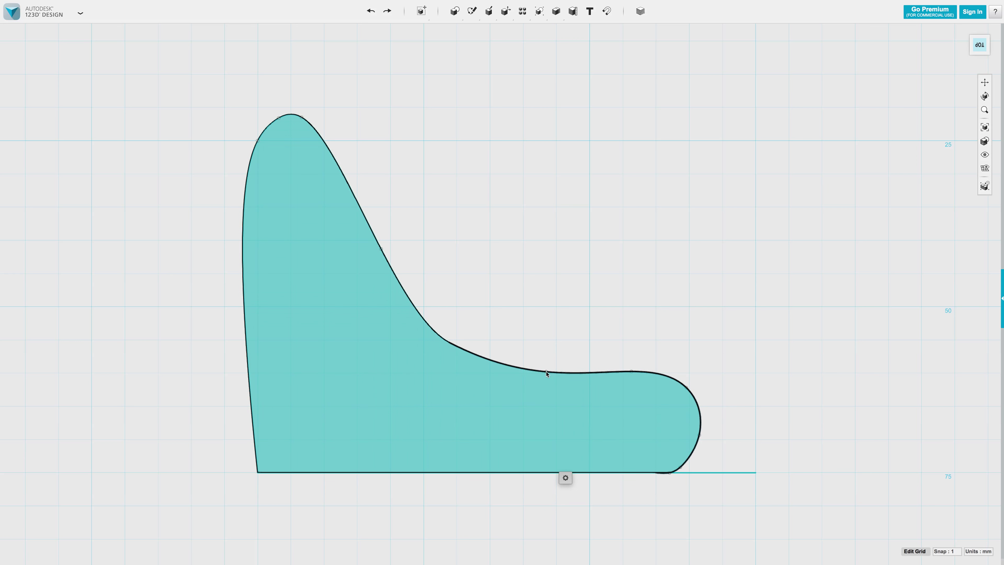
Try to lengthen the boot profile by moving the toe curve to the end of the base line, and undo the change
mouse_move(547, 374)
mouse_down()
mouse_move(545, 396)
mouse_move(549, 379)
mouse_up()
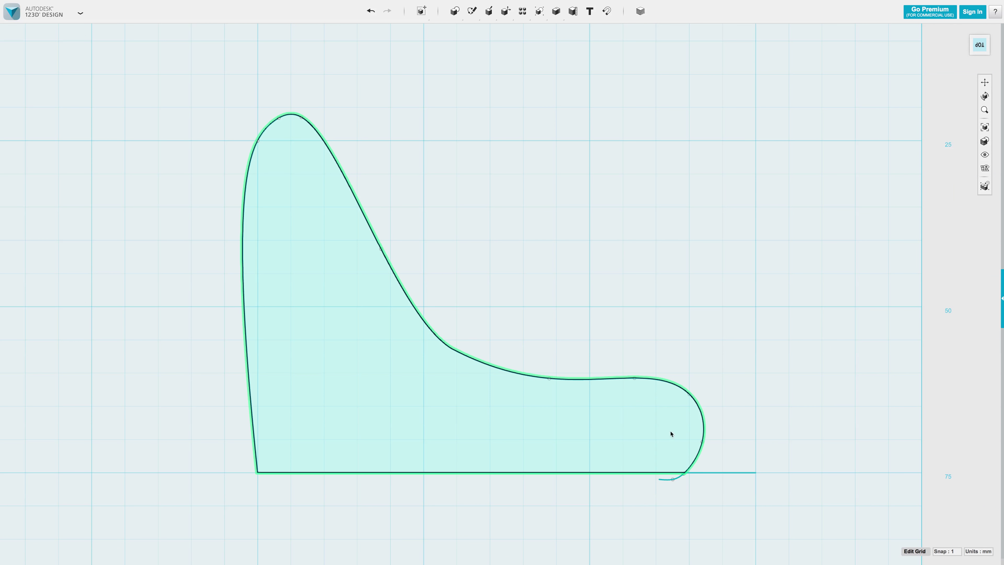
drag(668, 480, 763, 474)
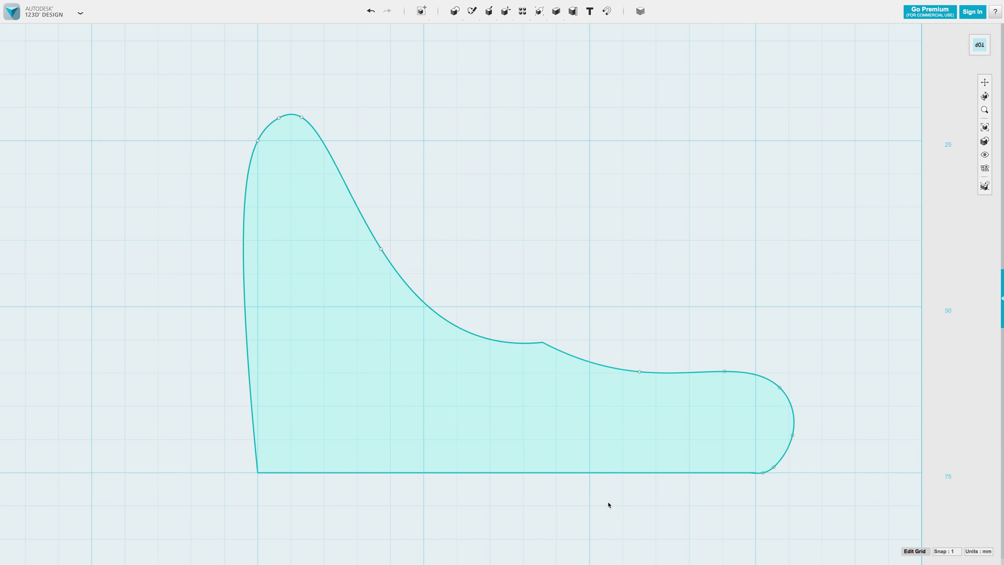
key(ctrl+z)
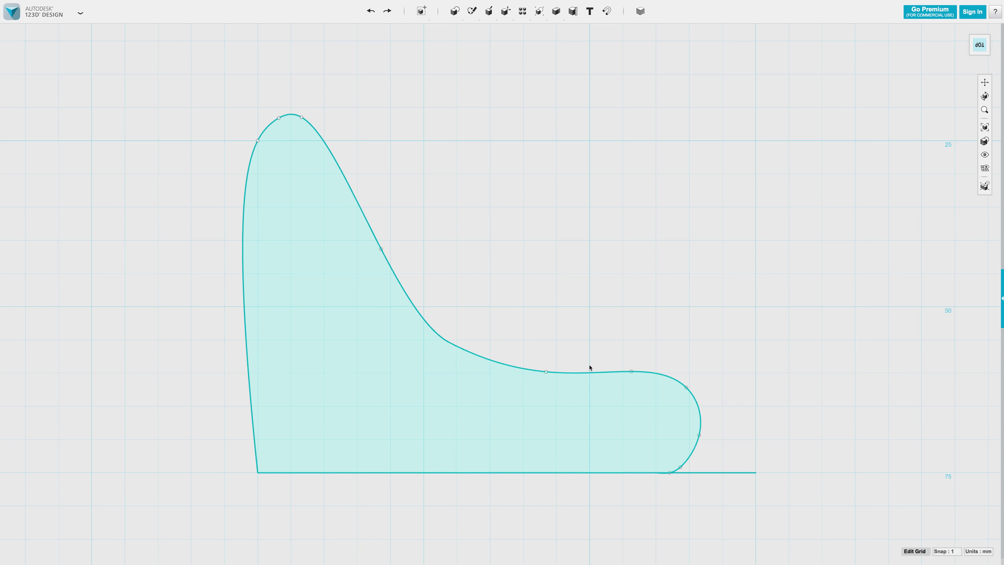
Extrude the closed boot-shaped sketch profile upward by 24 mm
click(311, 346)
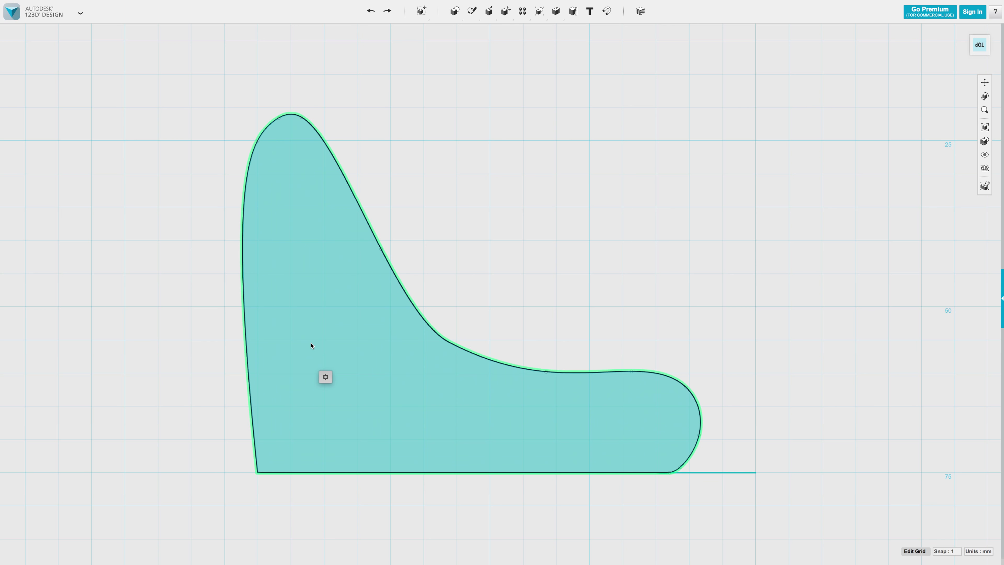
mouse_move(325, 377)
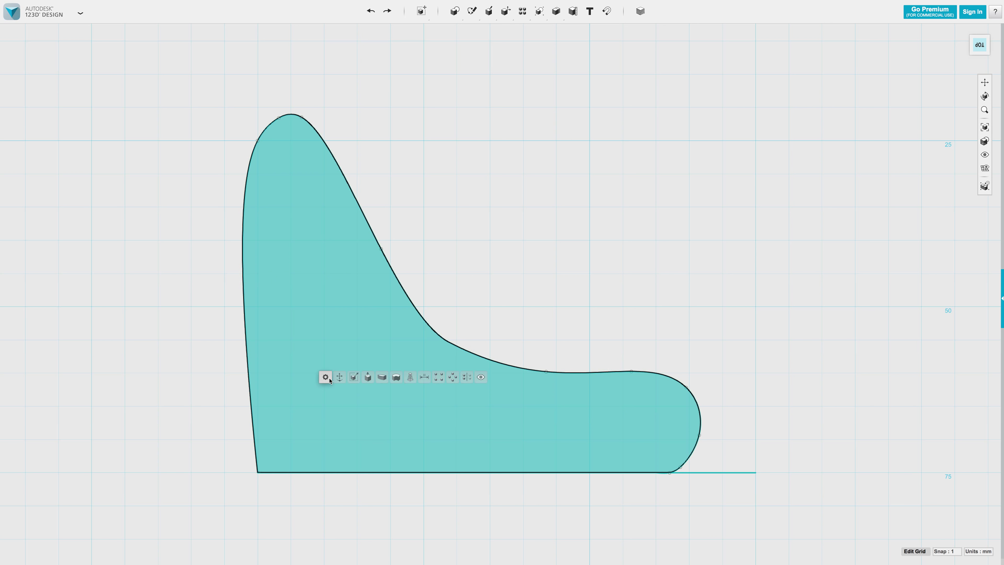
click(363, 380)
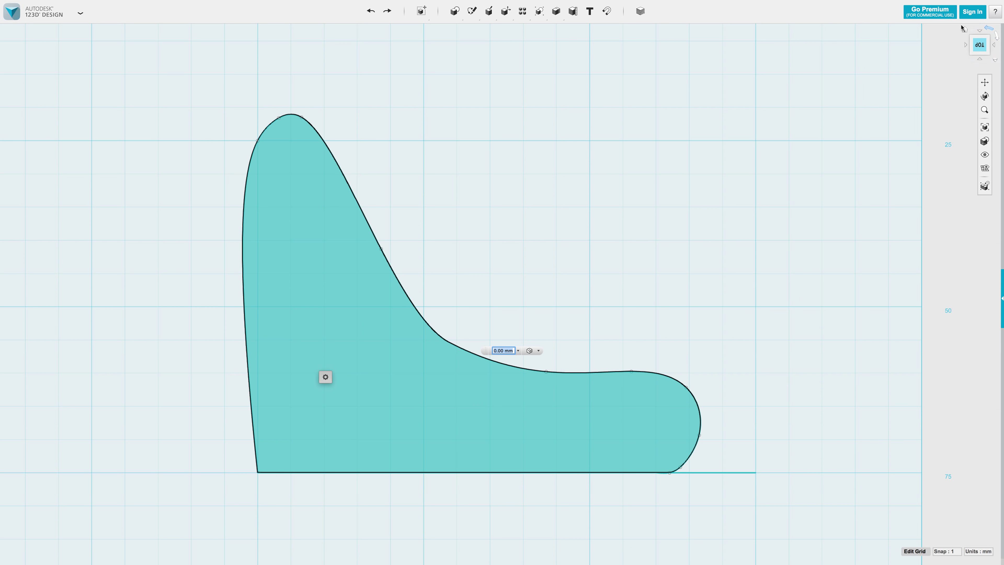
click(971, 36)
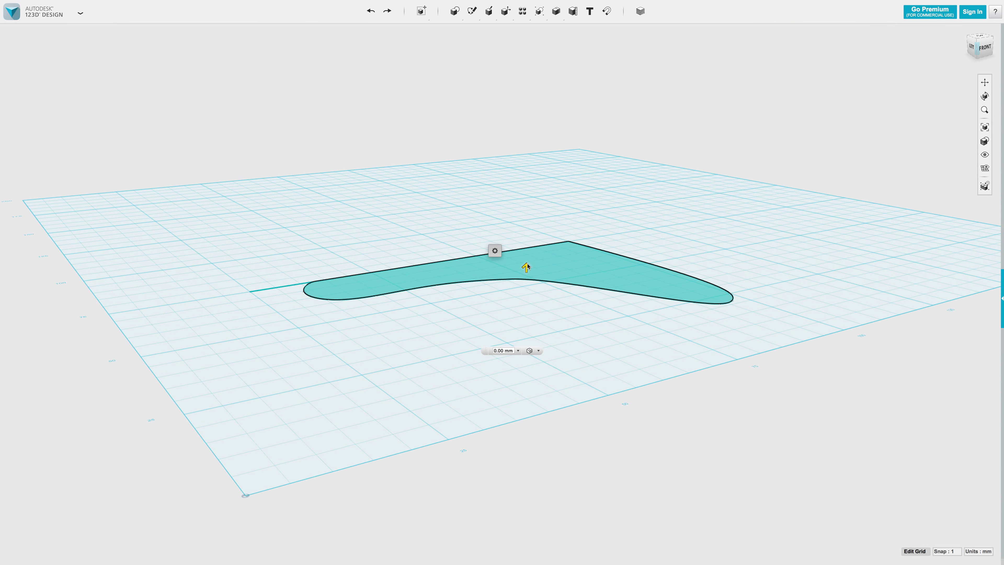
drag(527, 266, 529, 141)
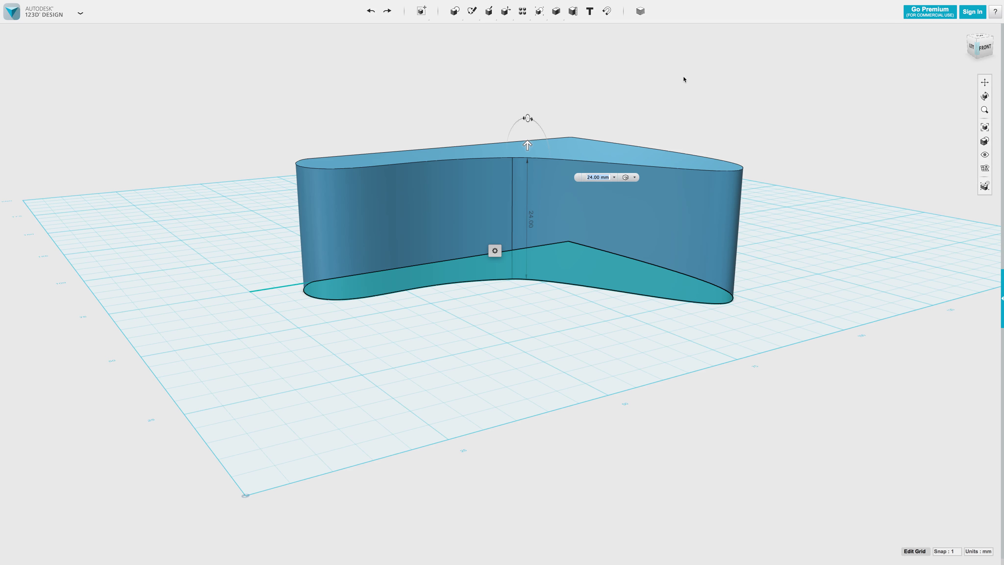
Rotate the extruded boot solid to stand upright and raise it 11 mm
mouse_move(422, 12)
click(422, 30)
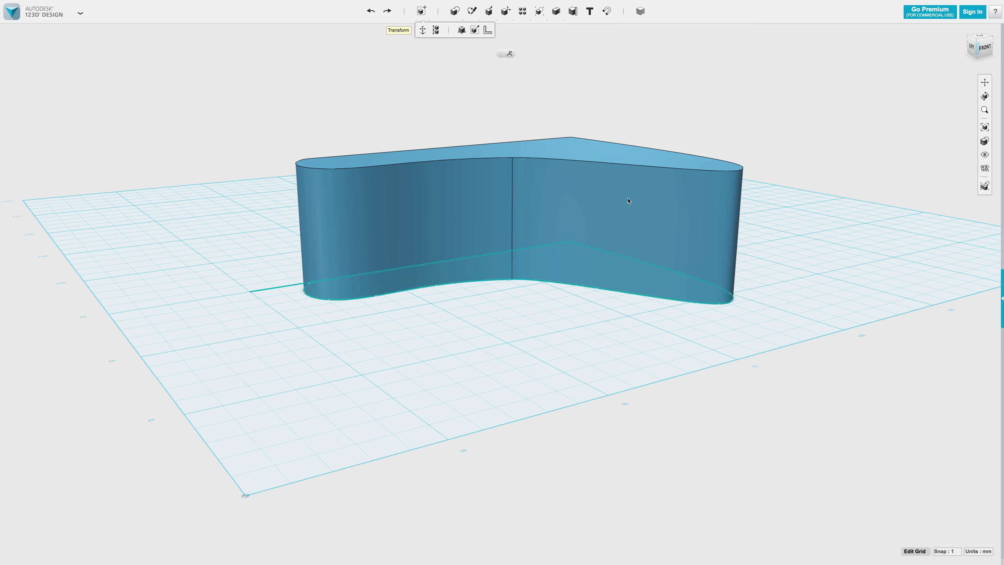
click(629, 200)
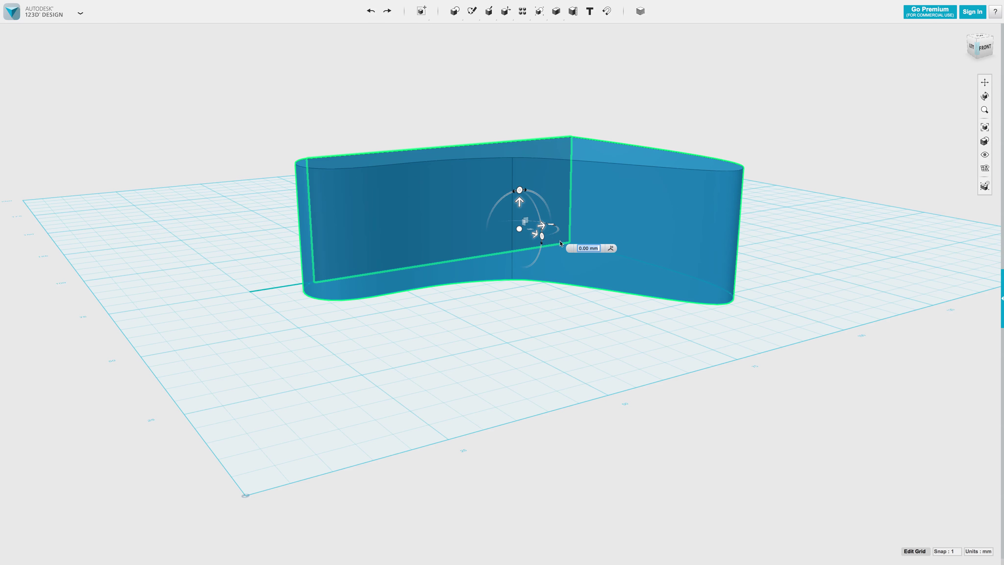
drag(520, 190, 517, 142)
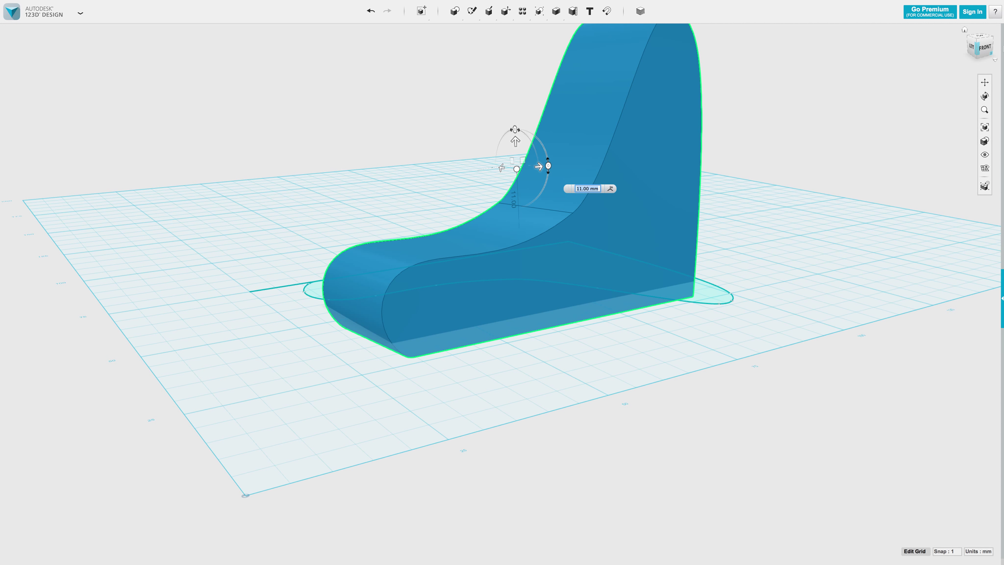
Raise the upright boot until its sole clears the grid and rotate it 5 degrees
drag(981, 41, 977, 58)
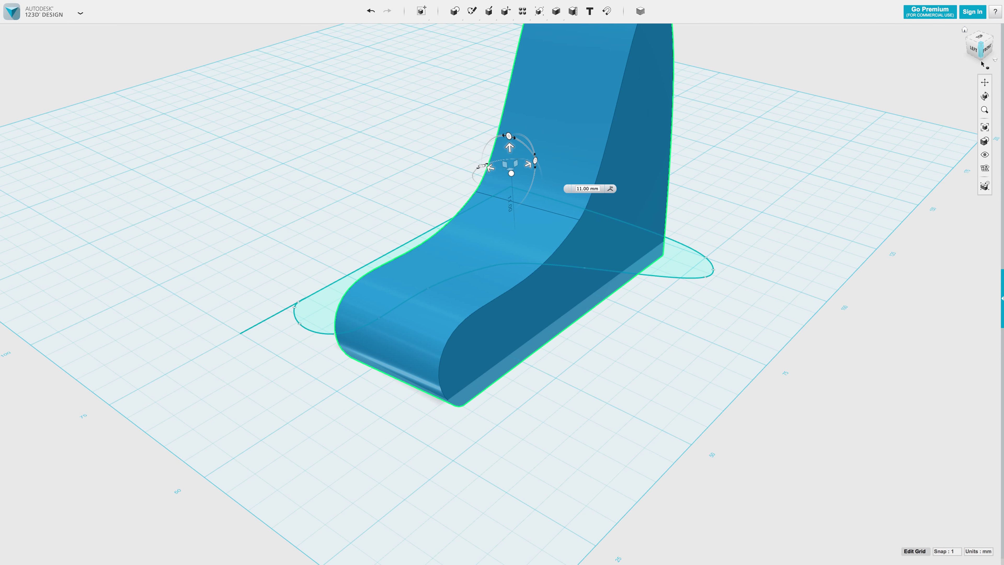
click(981, 62)
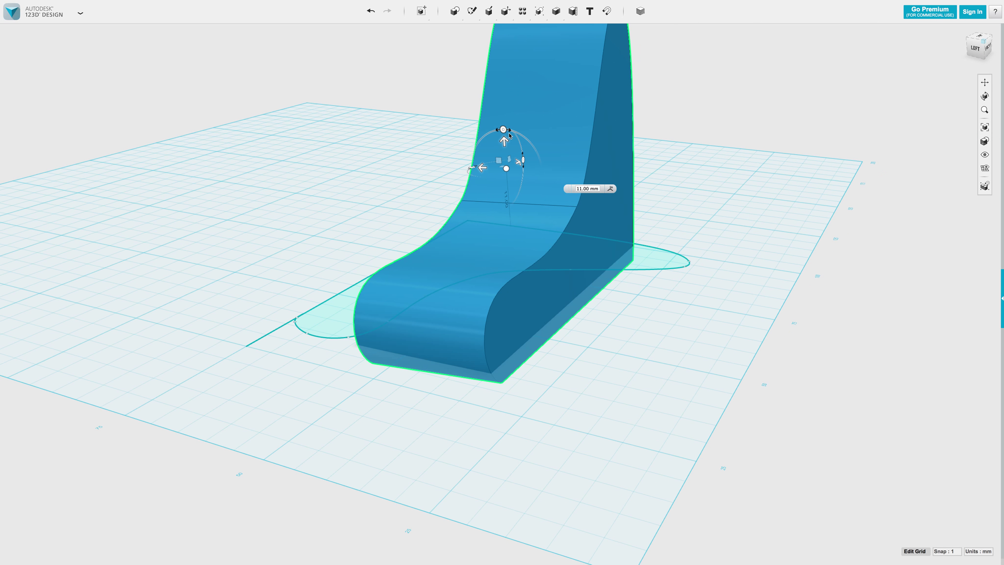
mouse_move(510, 135)
mouse_down()
mouse_move(518, 132)
mouse_move(504, 129)
mouse_up()
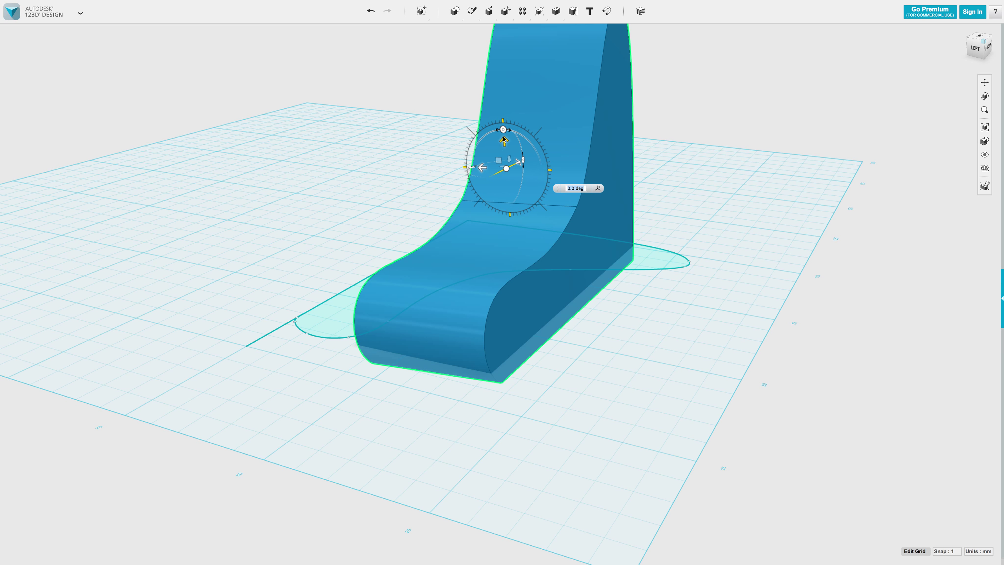
drag(504, 139, 508, 111)
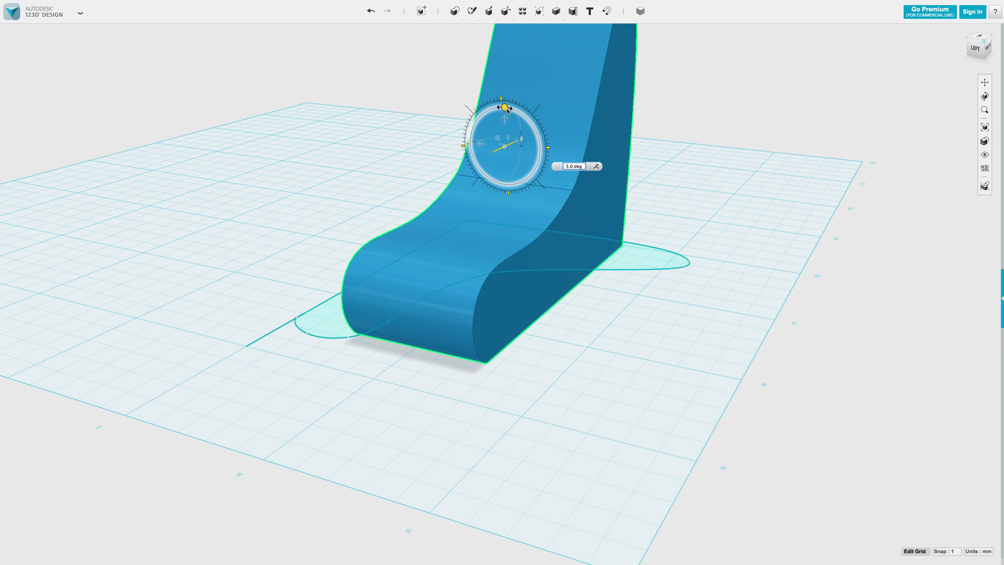
click(757, 137)
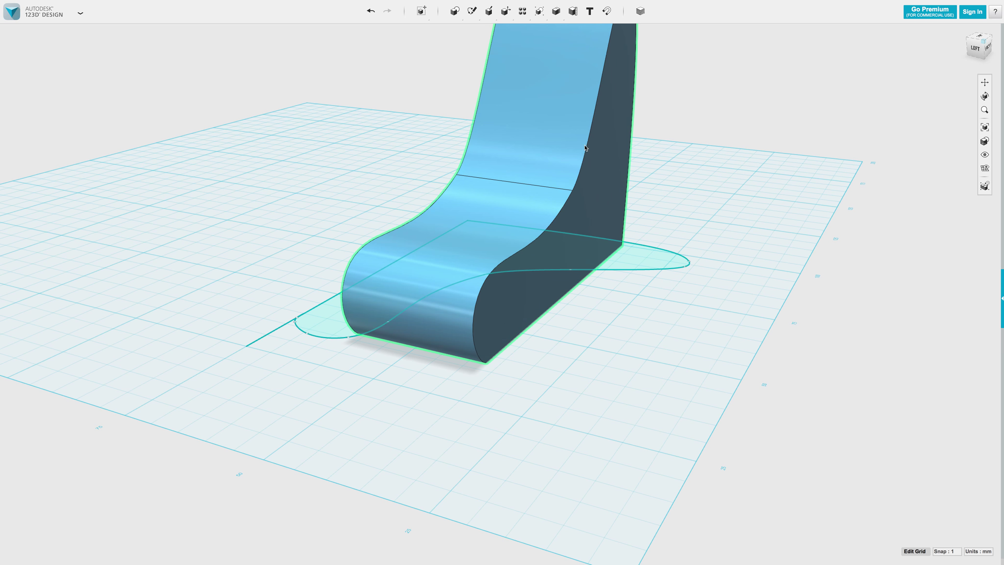
Fillet the curved outline edges of the boot's front side with a 0.9 mm radius, keeping Tangent Chain on
click(603, 146)
mouse_move(982, 44)
mouse_down()
mouse_move(976, 67)
mouse_move(944, 37)
mouse_up()
drag(808, 98, 841, 112)
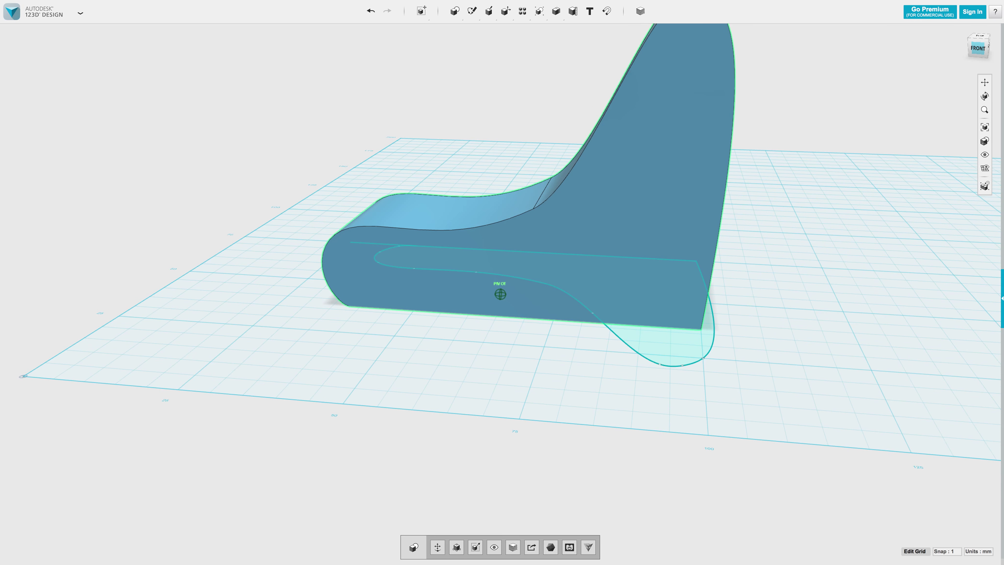
click(985, 48)
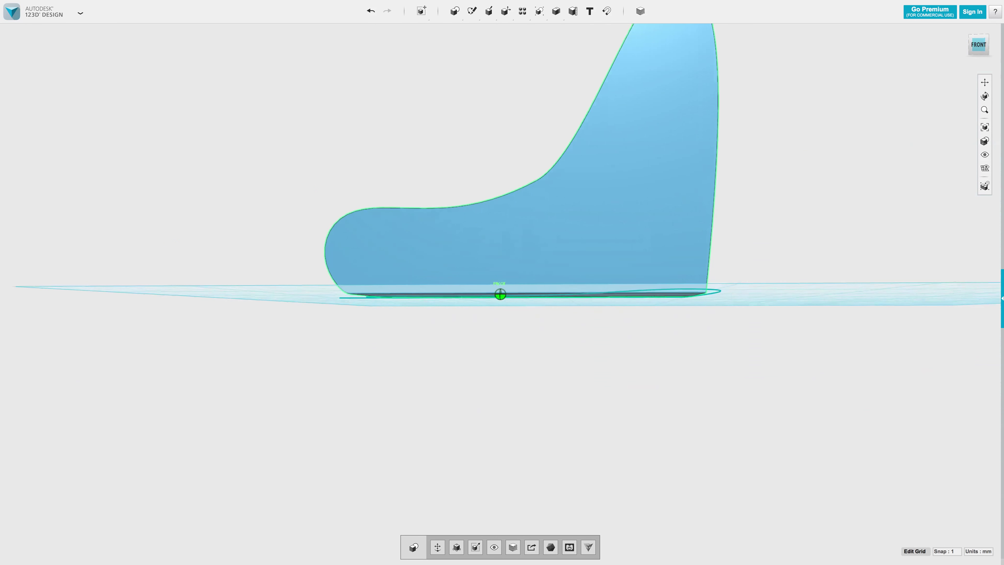
drag(983, 44, 988, 67)
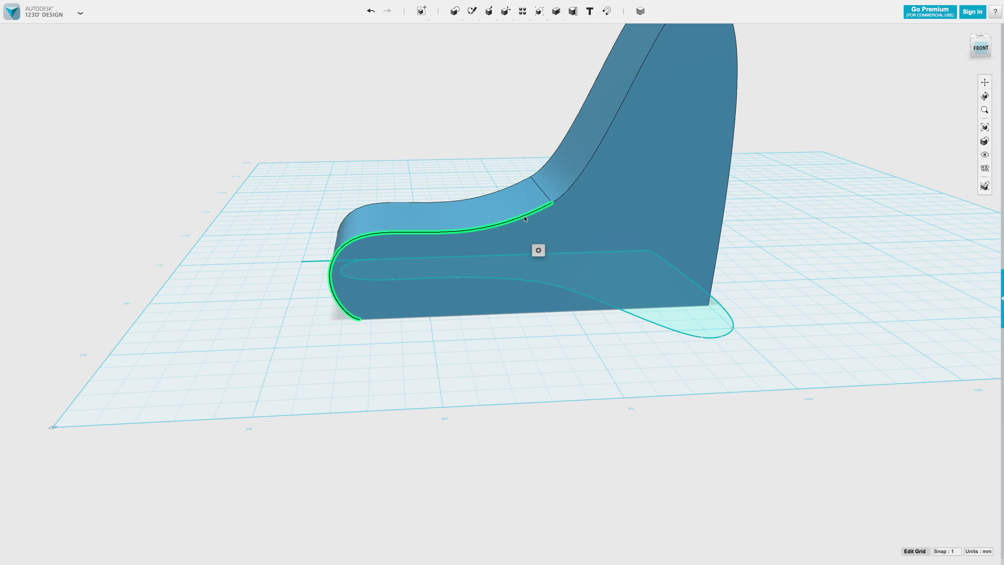
click(538, 250)
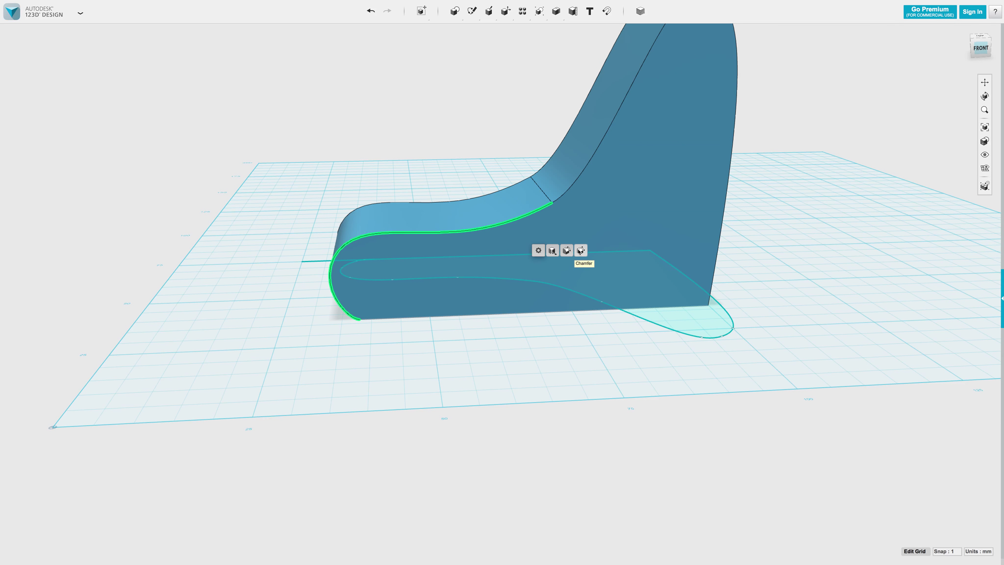
click(565, 253)
drag(521, 217, 522, 223)
scroll(522, 227, up, 5)
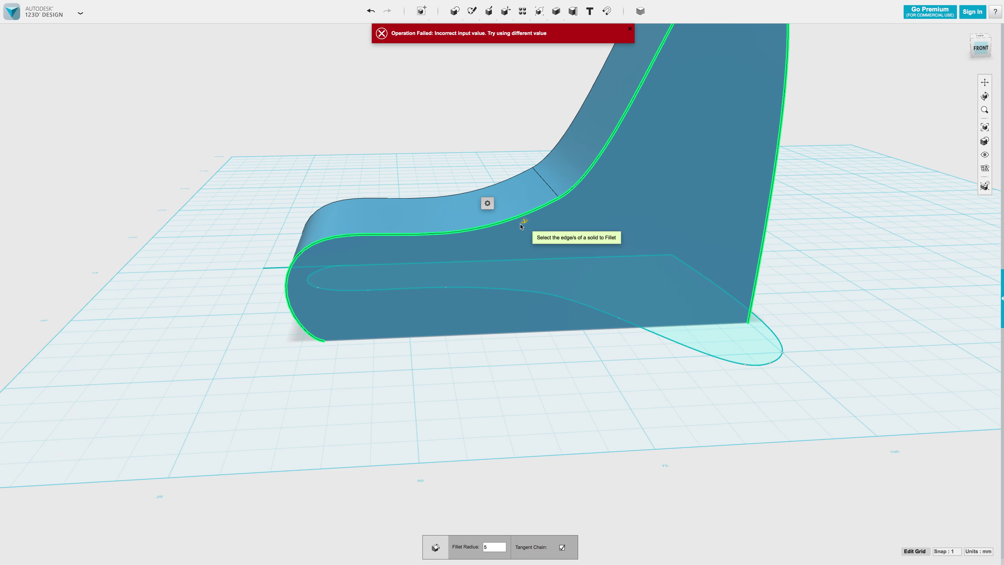
scroll(522, 228, up, 5)
drag(537, 210, 517, 171)
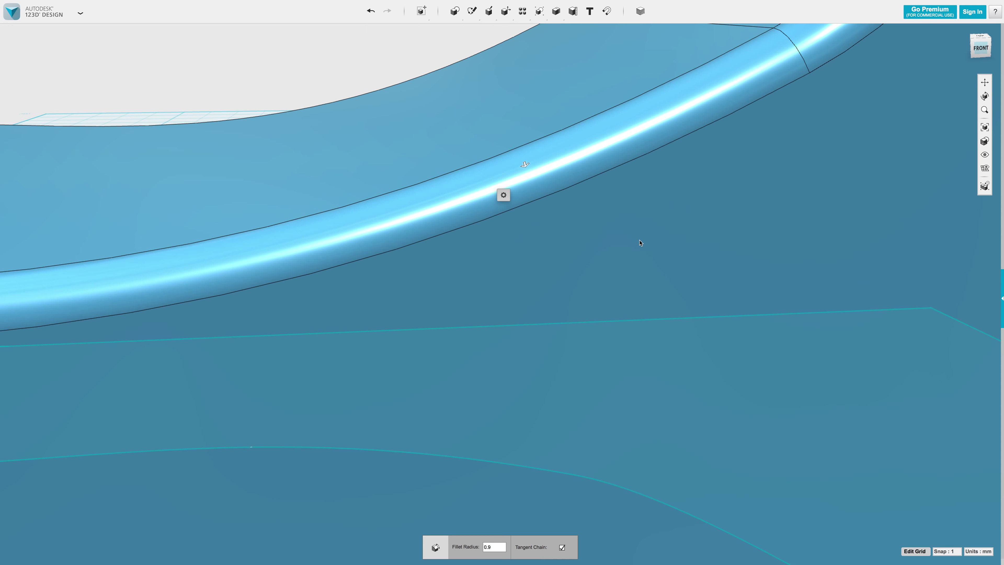
scroll(640, 238, down, 3)
scroll(641, 241, down, 5)
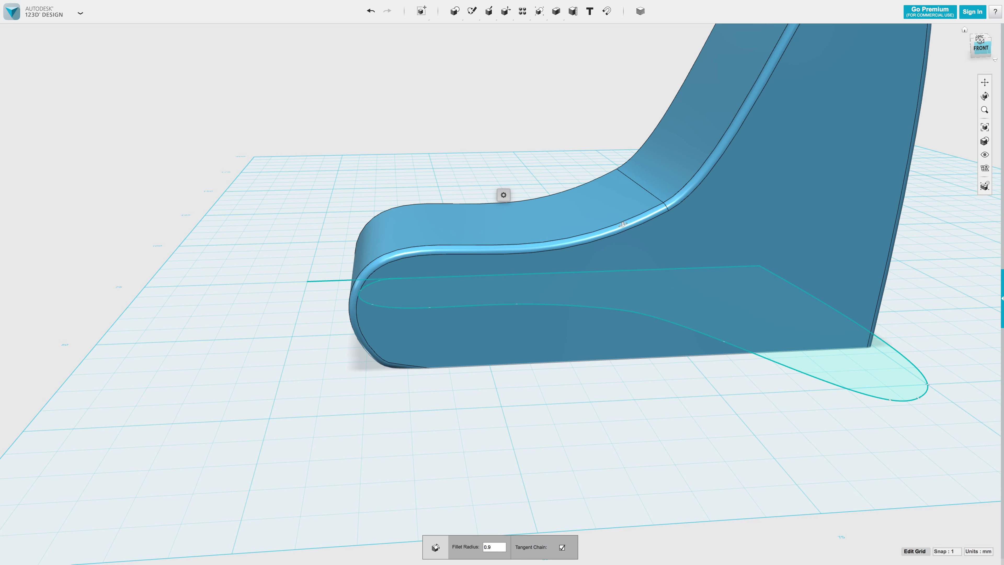
drag(980, 39, 880, 57)
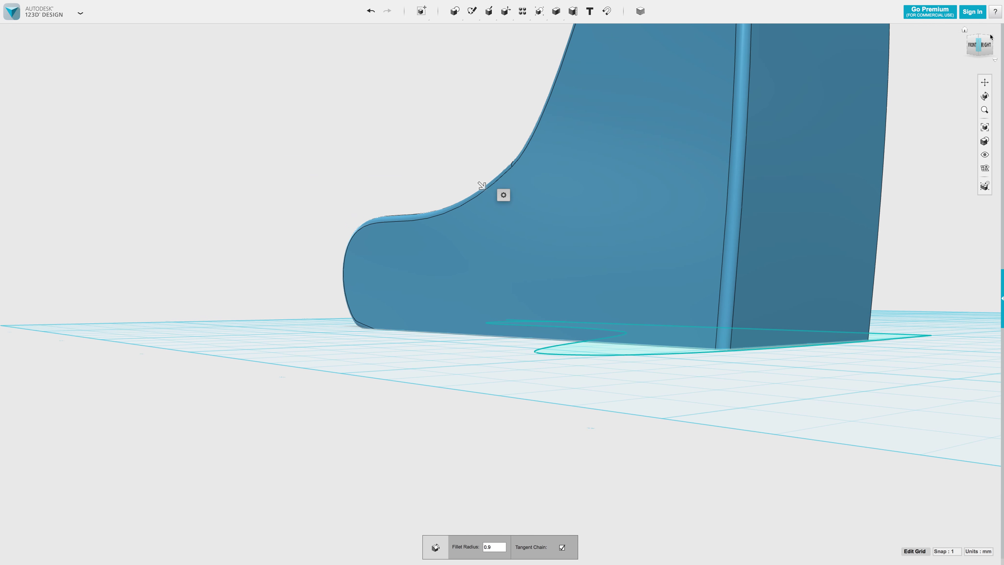
key(Return)
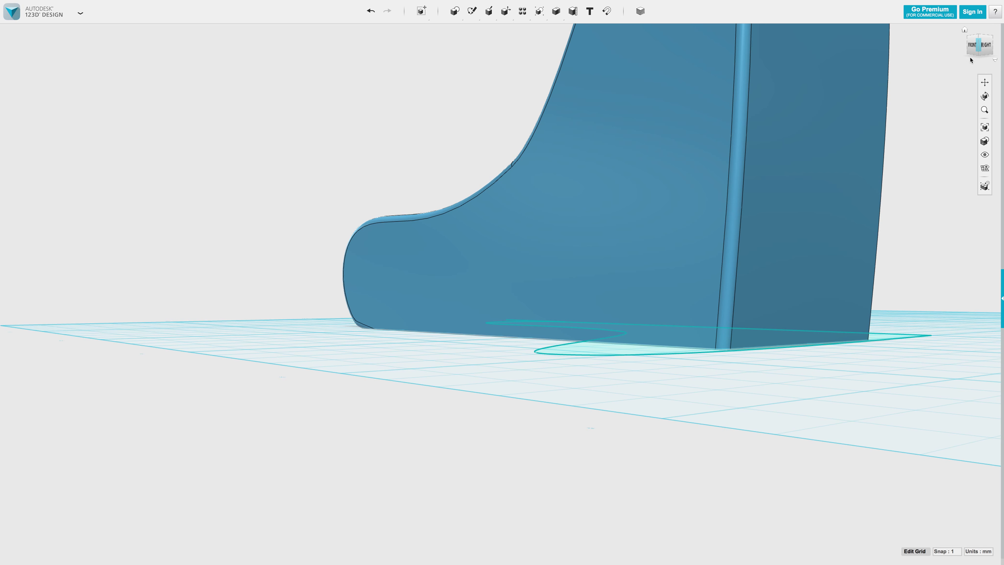
Place a triangular prism with a 10 mm radius and 20 mm height on the grid beyond the boot's toe
click(972, 36)
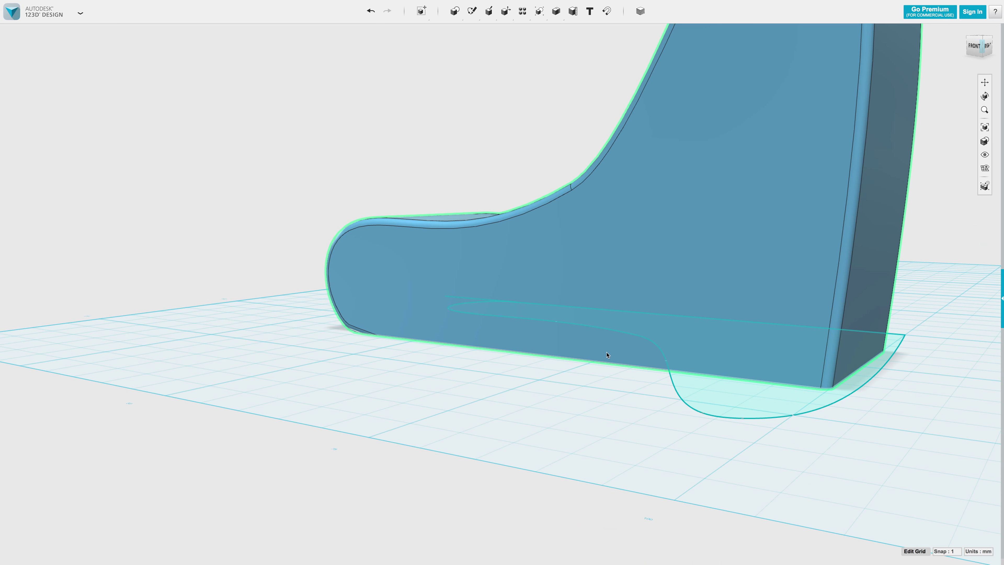
mouse_move(493, 21)
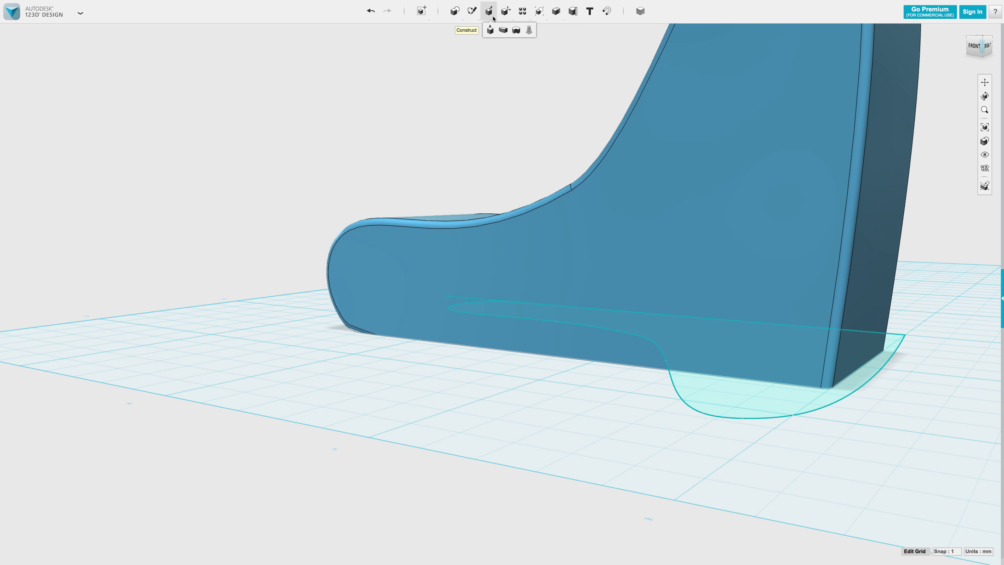
mouse_move(455, 12)
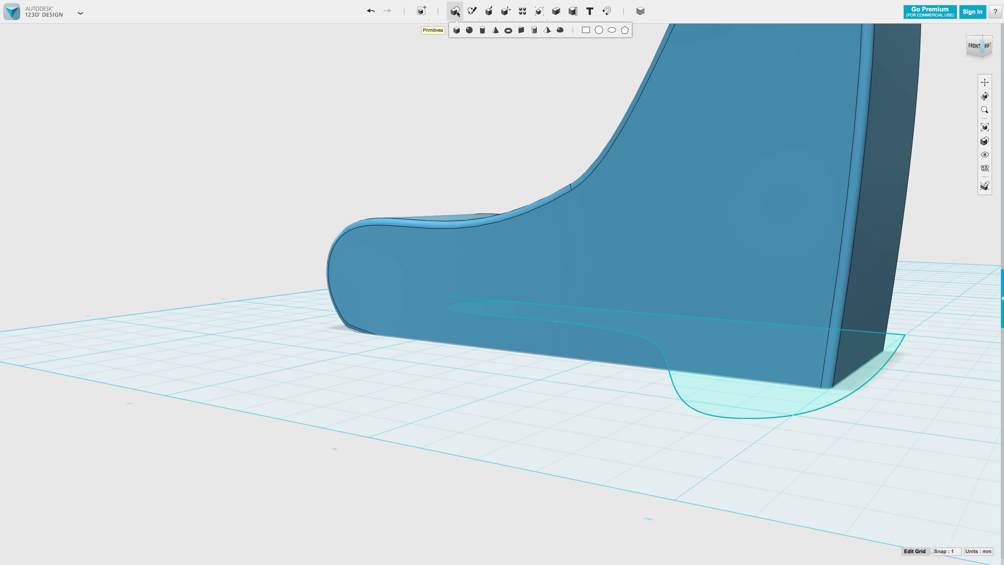
click(522, 31)
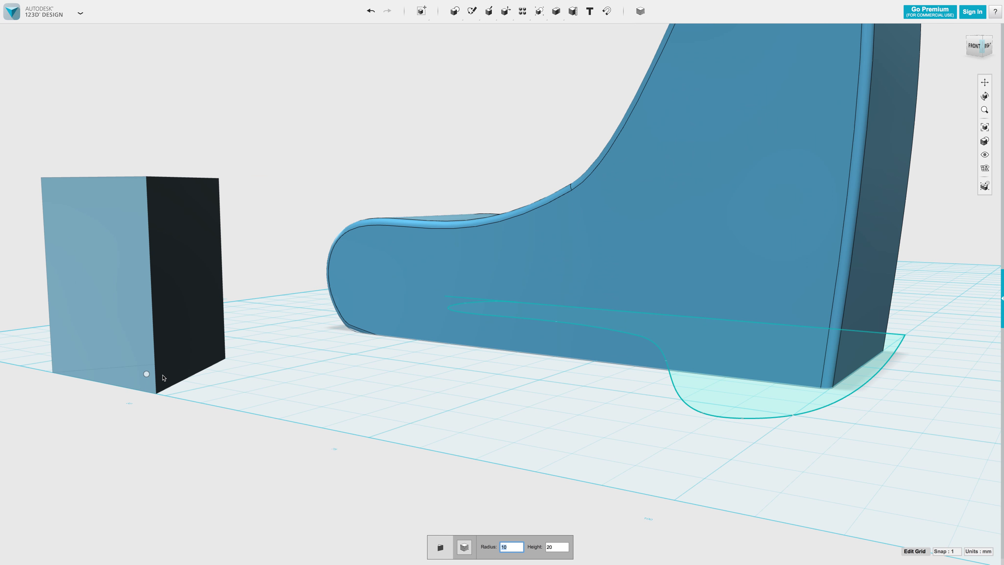
click(163, 376)
Rotate the prism 85 degrees to lay it on its side and move it beside the boot's toe
mouse_move(983, 45)
mouse_down()
mouse_move(992, 48)
mouse_move(983, 72)
mouse_up()
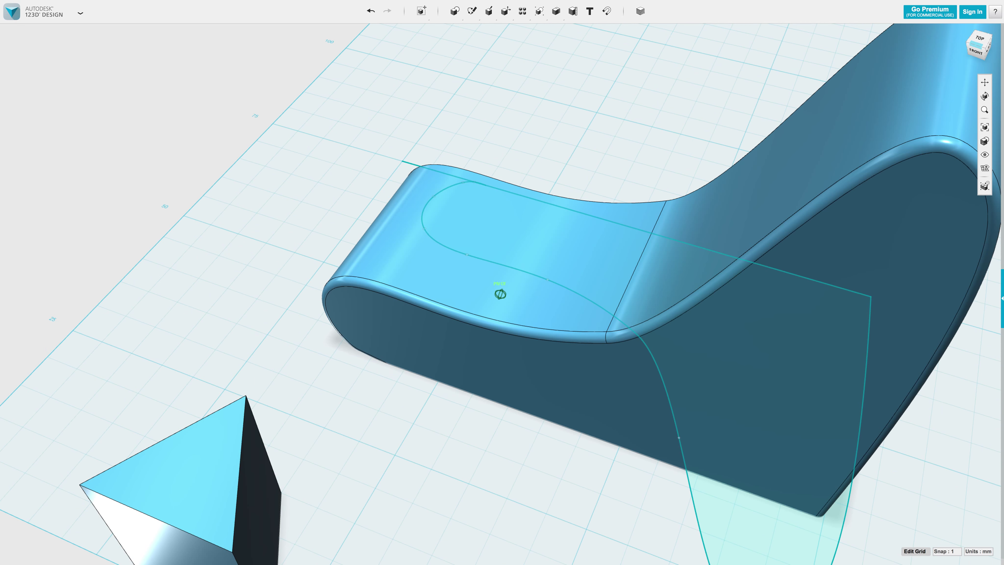
click(215, 478)
mouse_move(422, 10)
click(424, 29)
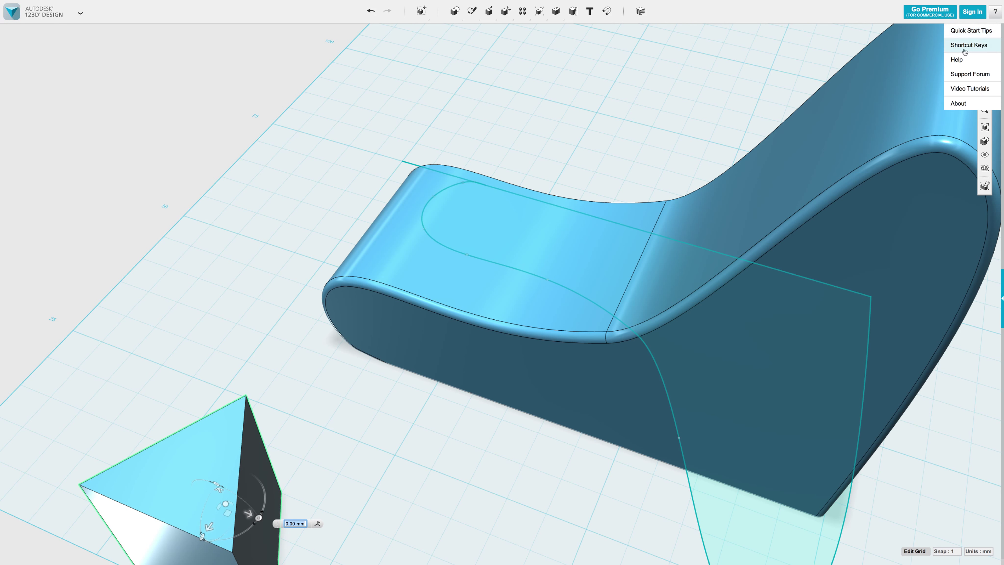
click(984, 49)
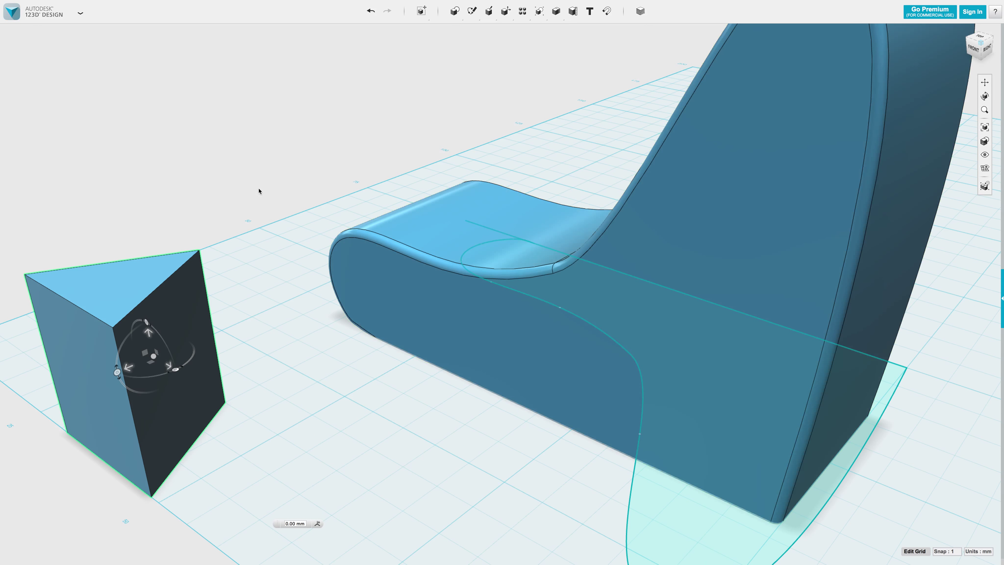
drag(118, 372, 163, 420)
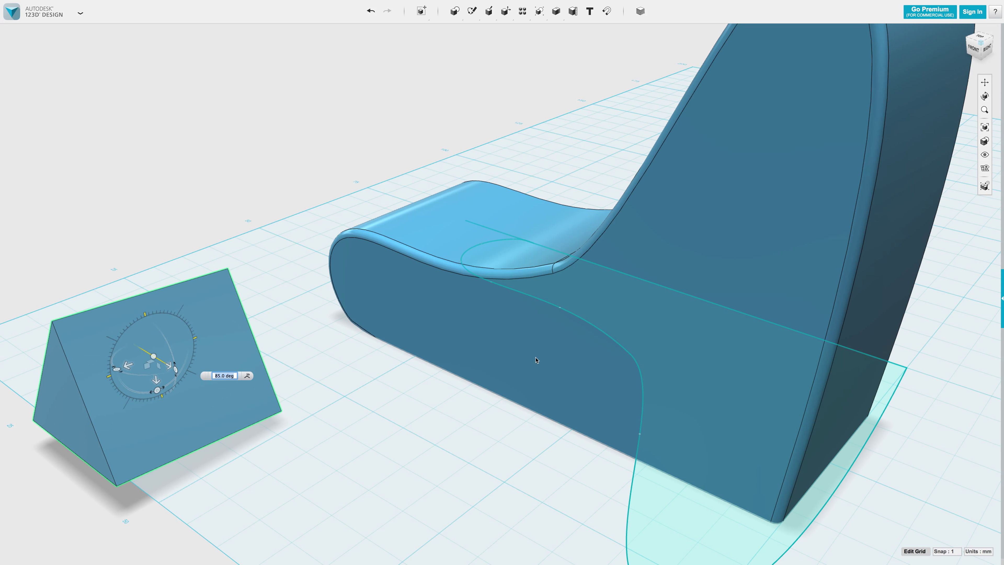
drag(126, 367, 221, 343)
Lengthen the prism by pulling its front triangular end face outward by 13 mm
click(212, 343)
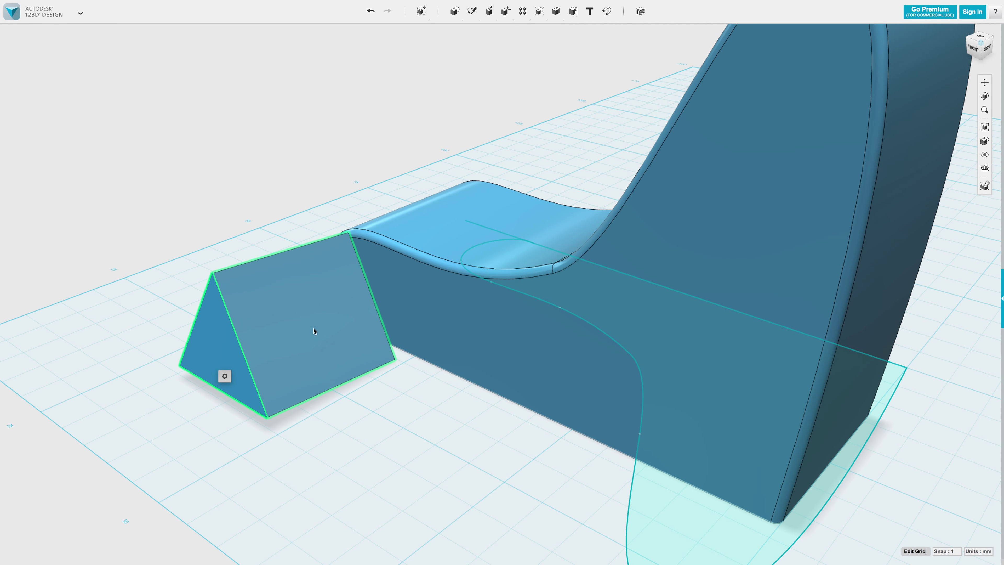
click(242, 375)
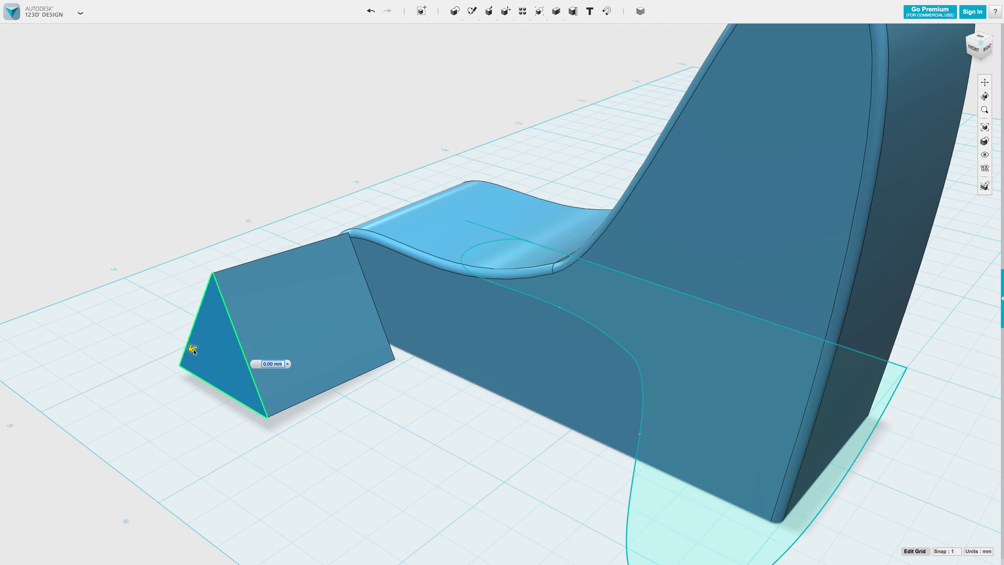
drag(193, 349, 86, 387)
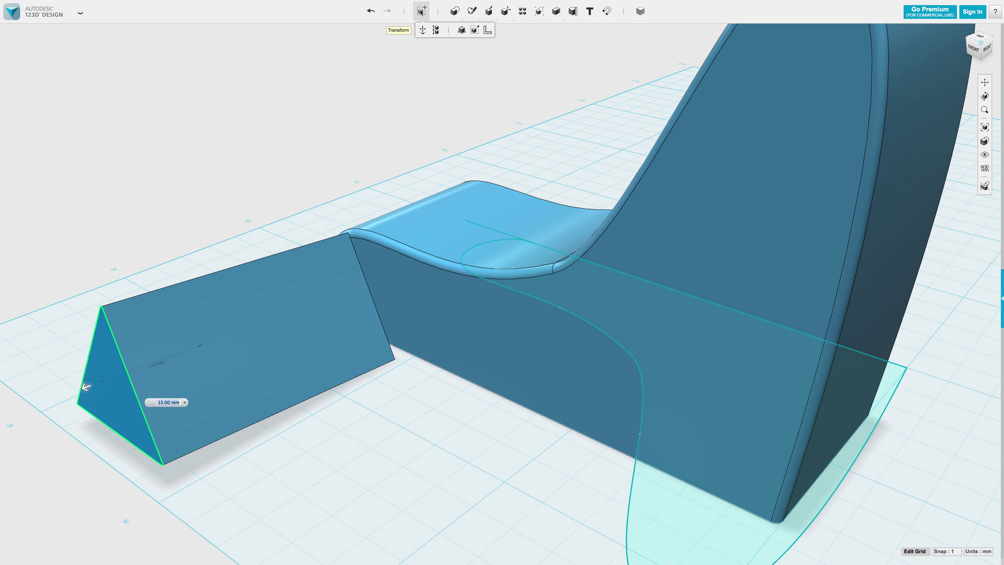
Move the lengthened prism into the boot's sole ahead of the heel and tilt its triangular profile
click(423, 30)
click(241, 332)
drag(260, 335, 471, 490)
drag(445, 452, 641, 321)
click(651, 299)
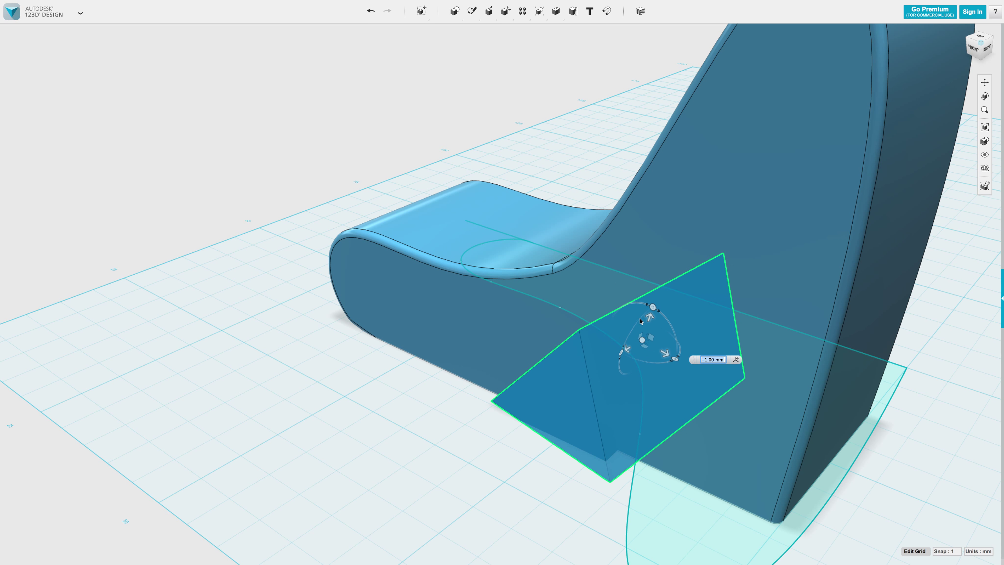
click(974, 50)
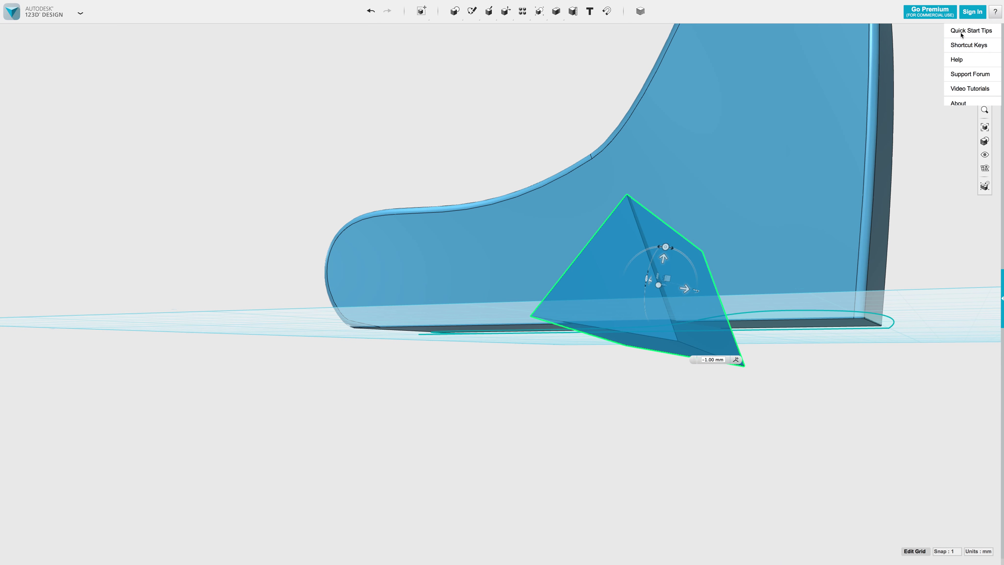
click(890, 136)
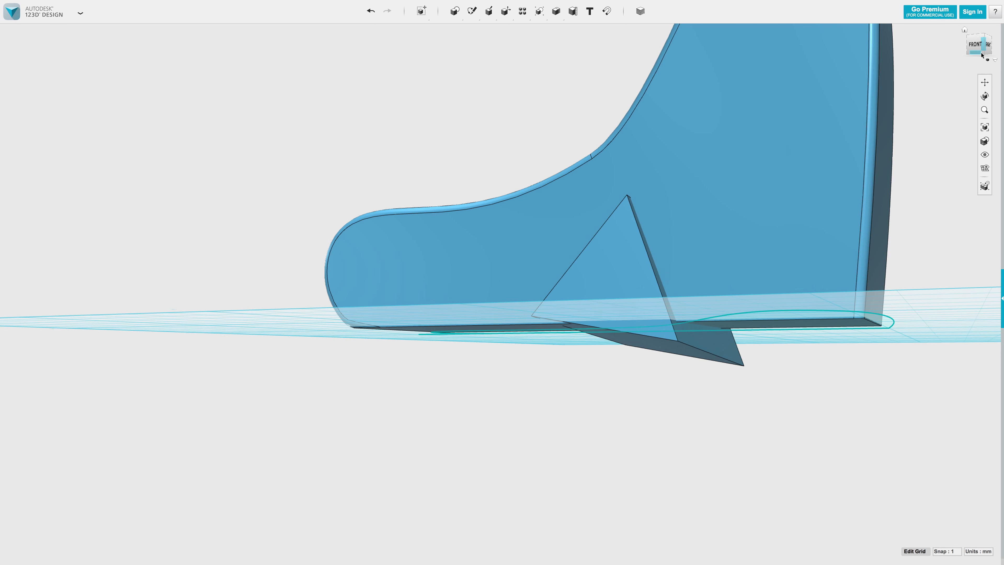
Shift the prism by -2 mm toward the back of the boot
drag(982, 55, 982, 68)
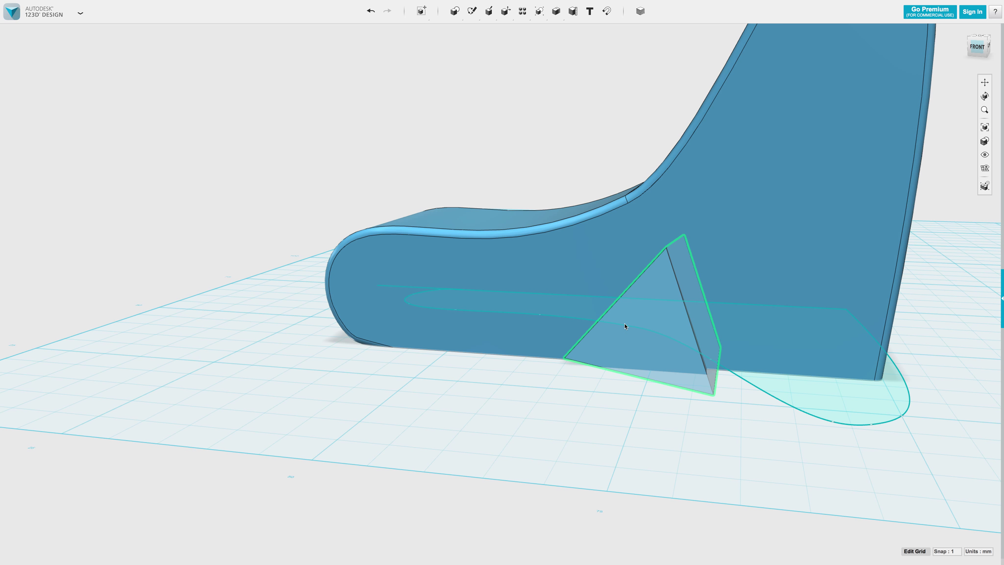
click(694, 377)
drag(681, 304, 717, 291)
drag(988, 46, 953, 53)
mouse_move(818, 71)
mouse_down()
mouse_move(933, 68)
mouse_move(850, 61)
mouse_up()
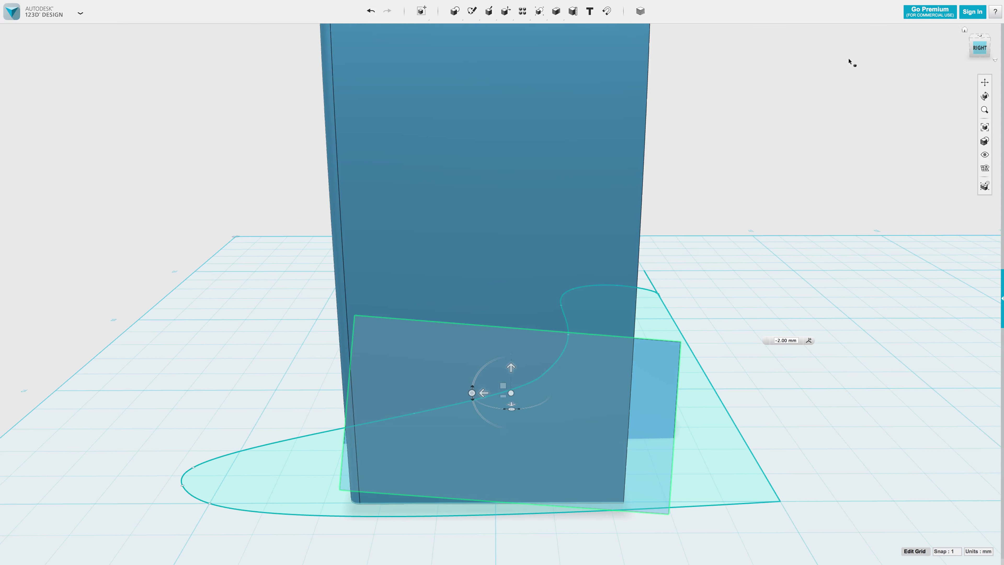
Rotate the prism level and move it 3 mm sideways so it protrudes evenly on both sides of the boot
click(991, 43)
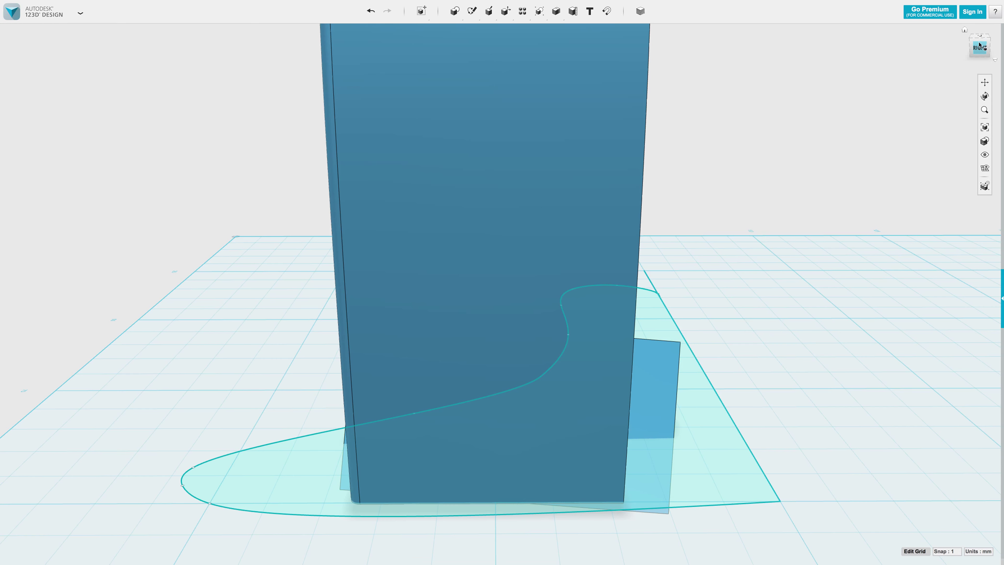
click(980, 46)
click(637, 394)
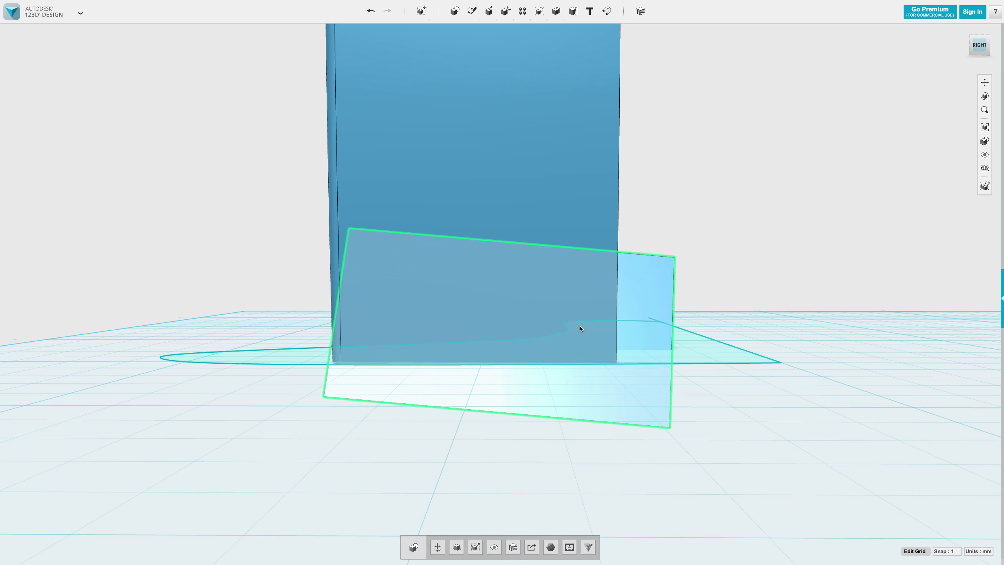
click(495, 243)
click(422, 30)
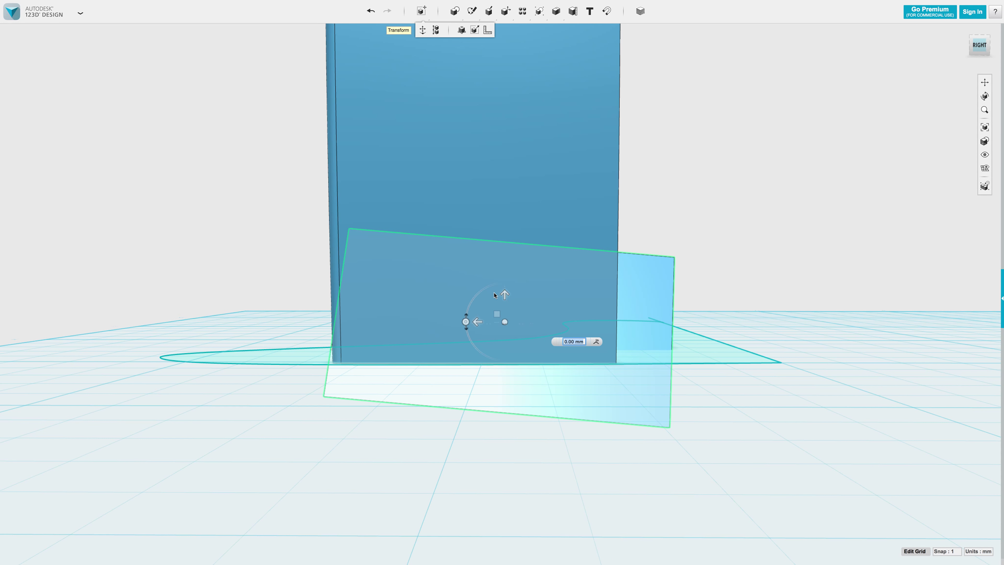
drag(465, 322, 447, 327)
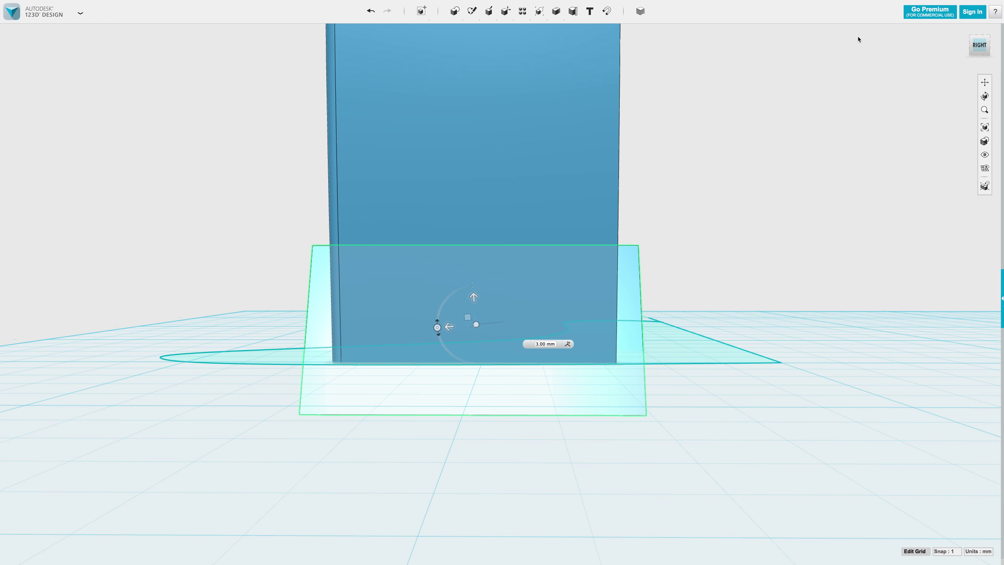
click(986, 41)
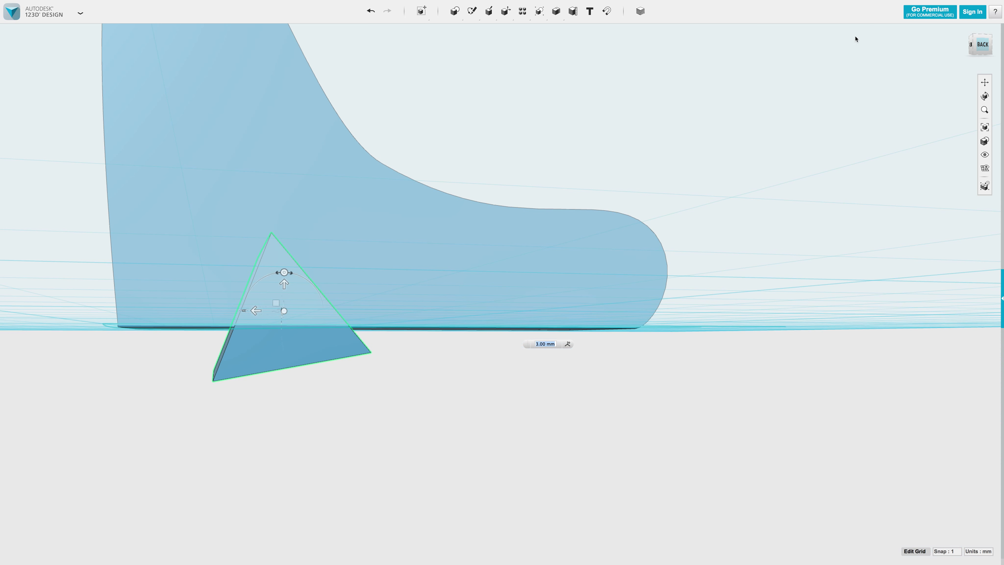
click(875, 131)
Subtract the prism from the boot solid to cut a triangular notch in front of the heel
drag(978, 41, 977, 51)
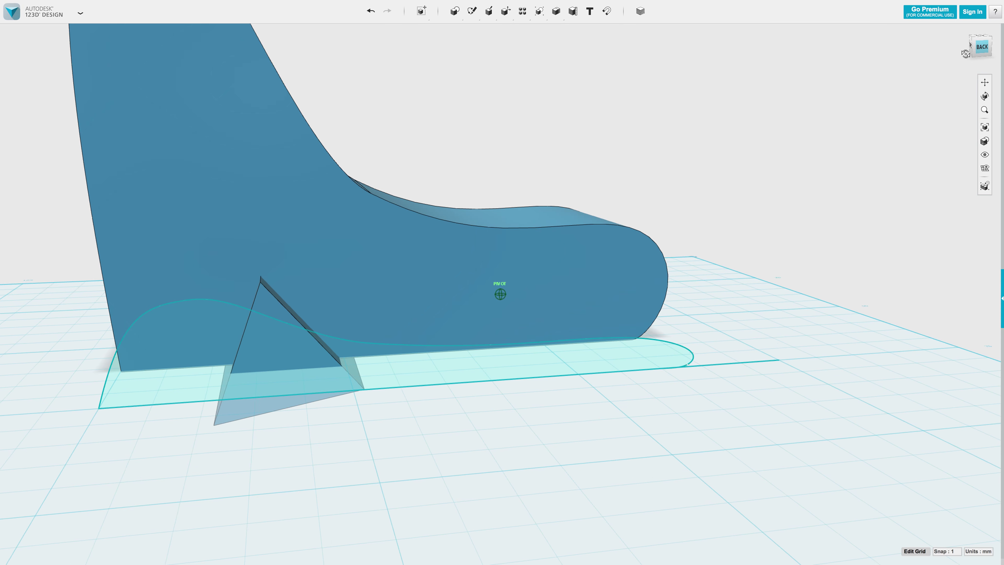
mouse_move(539, 7)
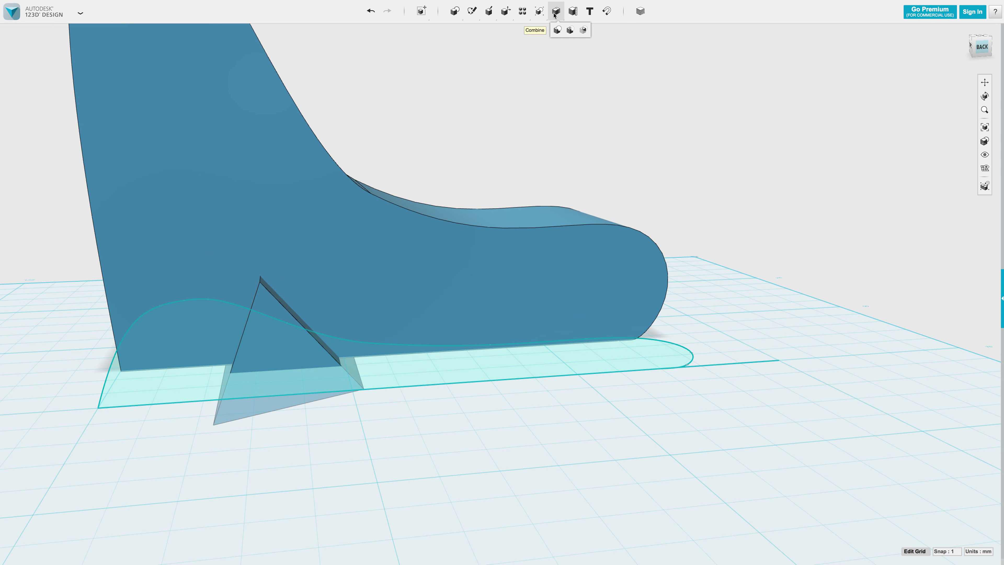
click(571, 30)
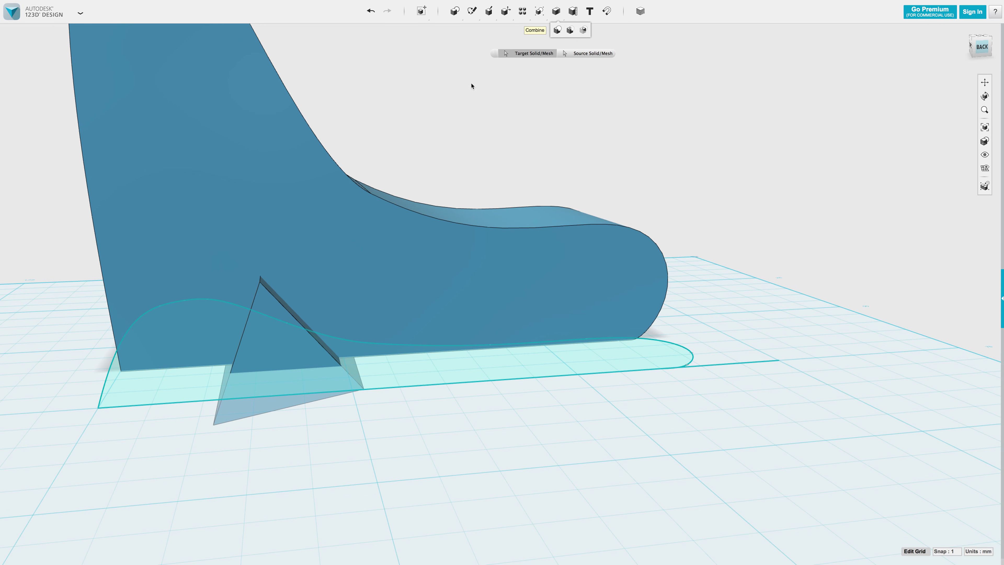
click(394, 230)
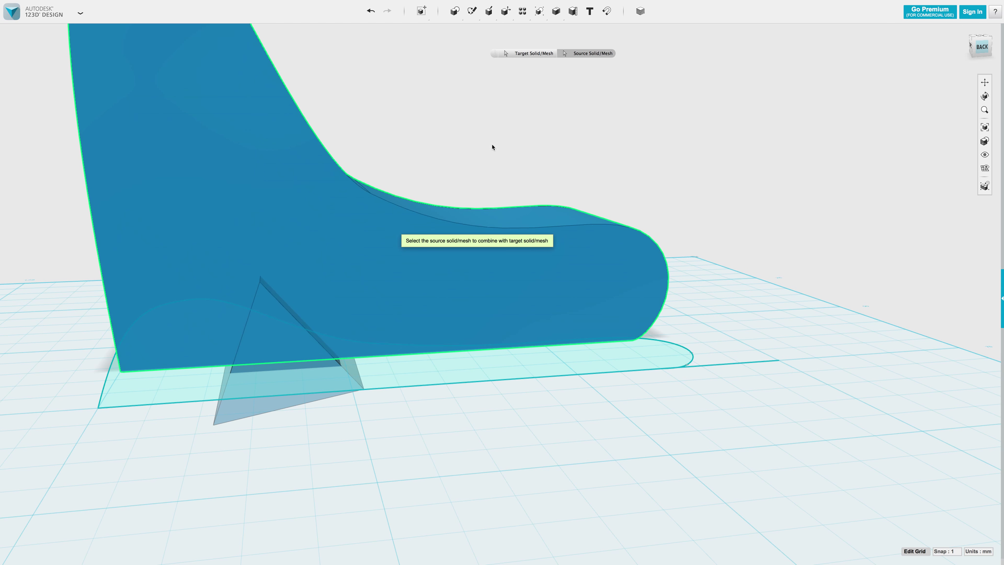
click(277, 375)
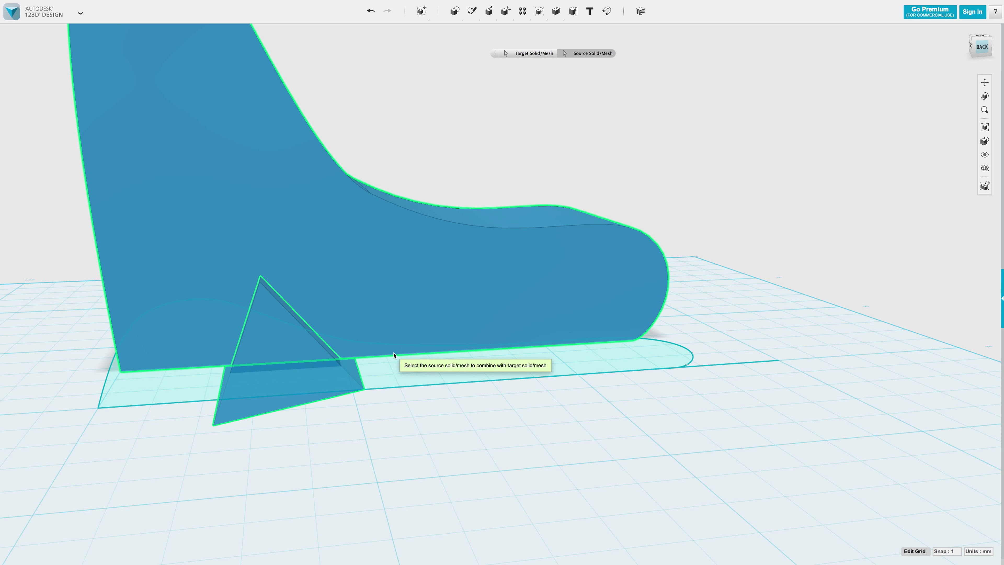
click(394, 355)
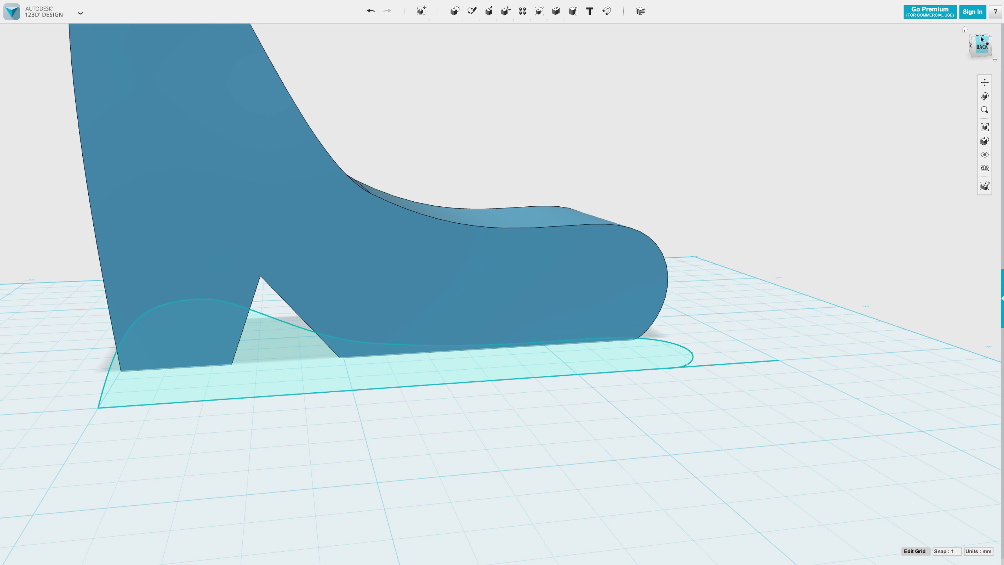
Hide all sketches so only the boot solid remains on the grid
mouse_move(981, 39)
mouse_down()
mouse_move(988, 22)
mouse_move(985, 37)
mouse_up()
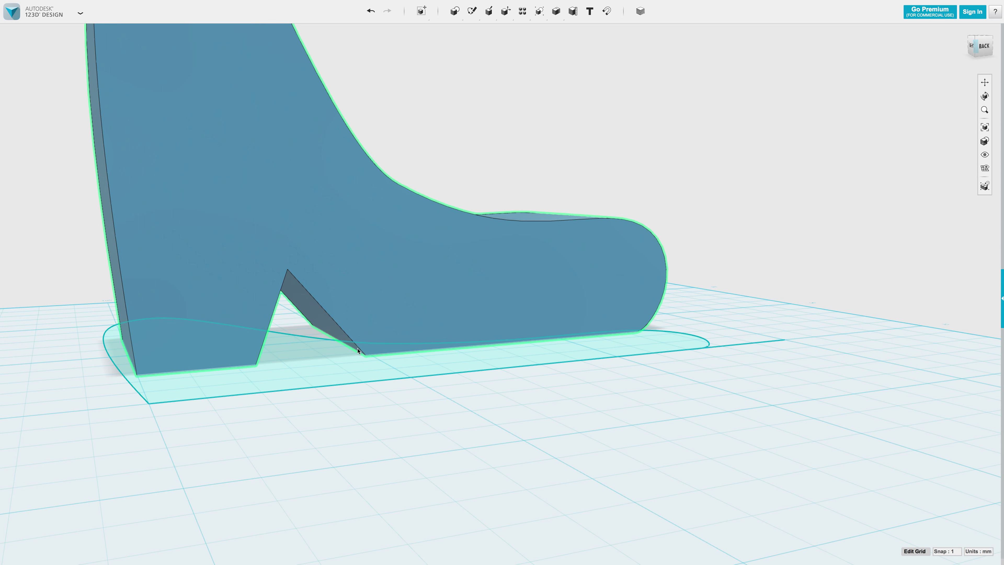
mouse_move(985, 155)
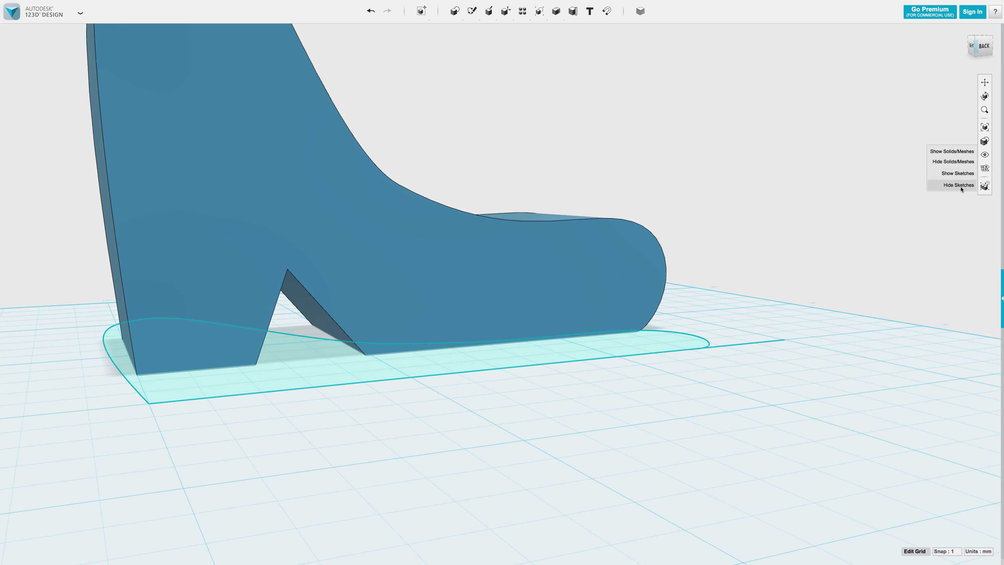
click(971, 184)
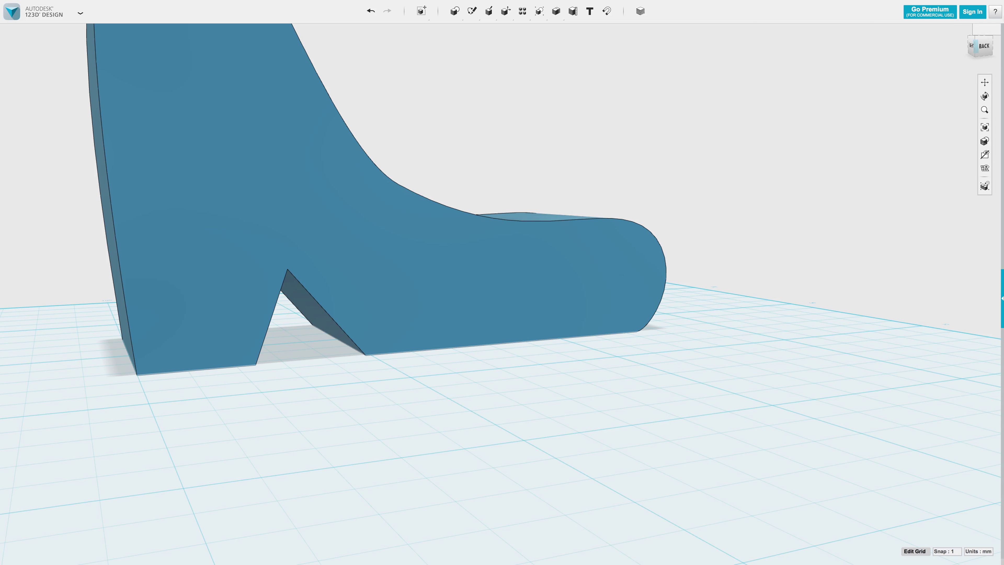
click(890, 142)
Fillet the sole edge where the front slope of the heel notch meets the underside, with a radius of about 5.6 mm
drag(977, 56, 980, 37)
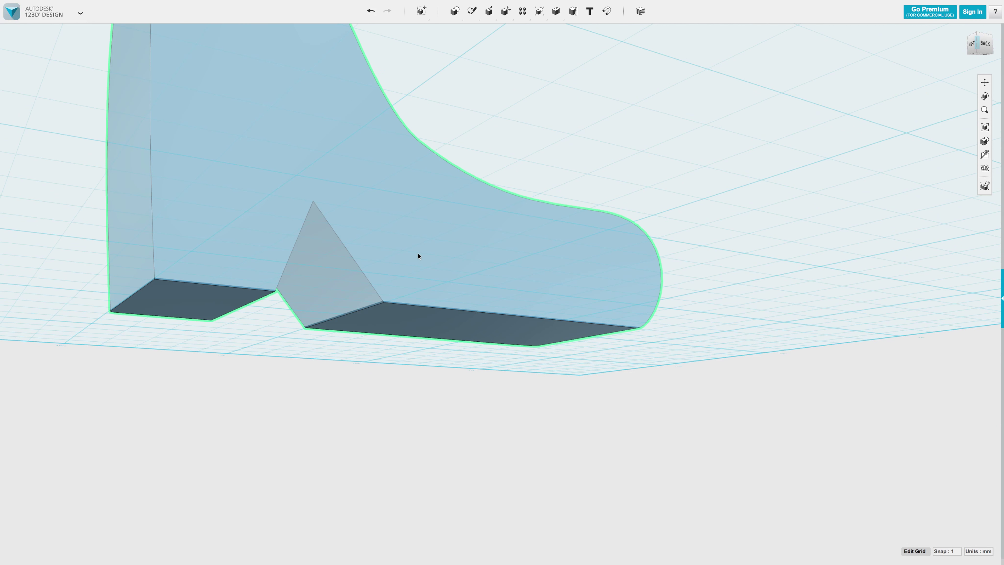
scroll(349, 316, up, 6)
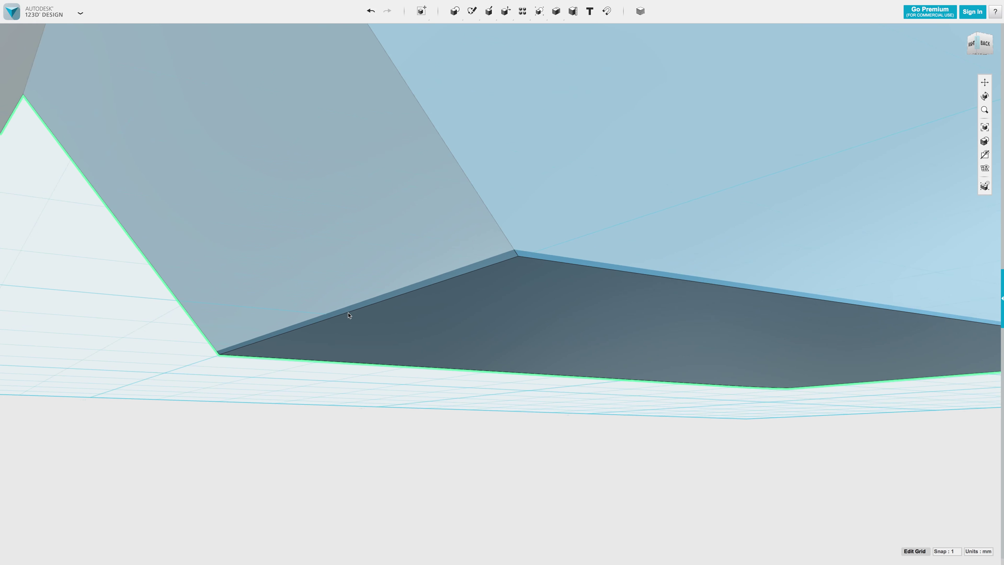
click(368, 310)
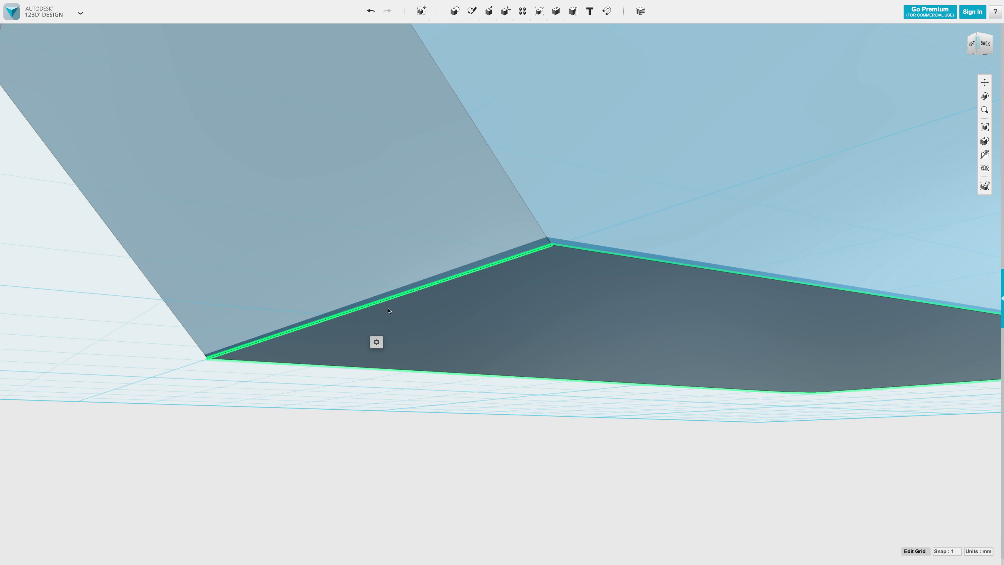
click(407, 343)
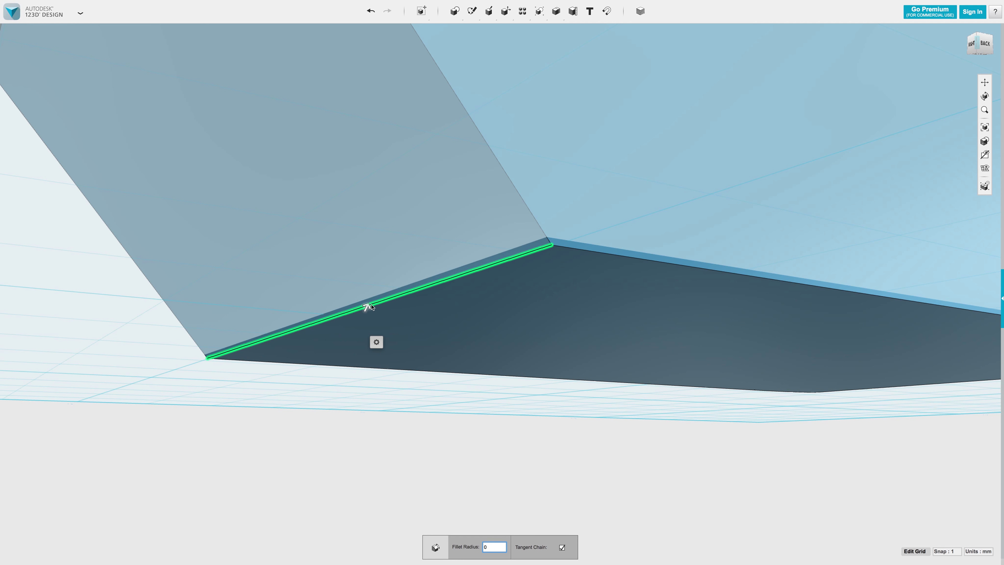
drag(366, 302, 382, 290)
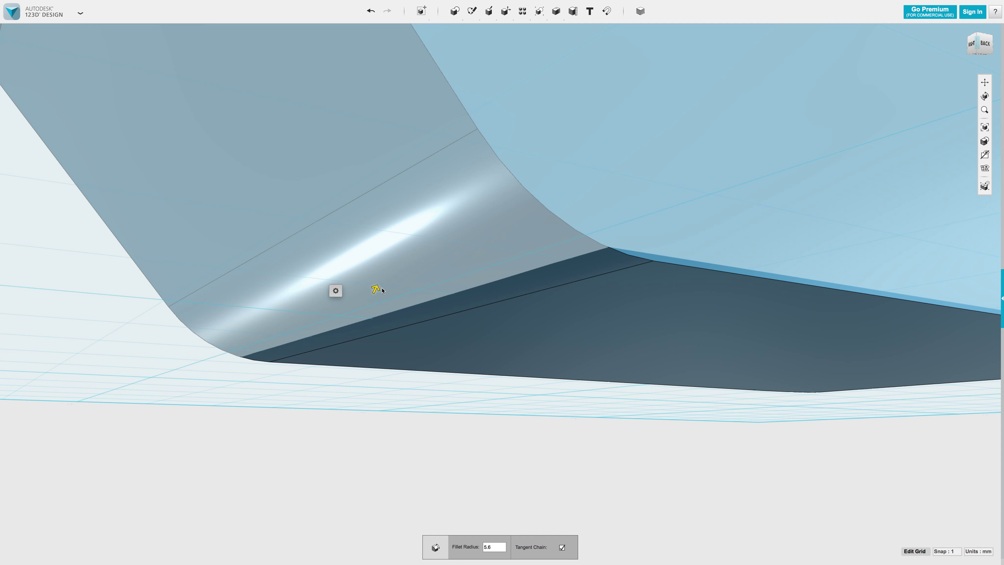
scroll(556, 188, down, 5)
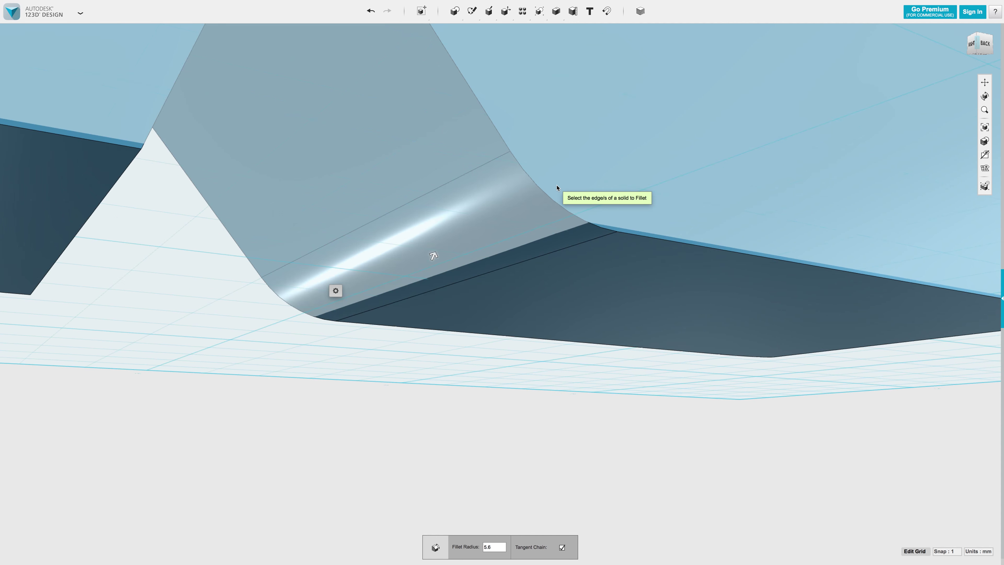
click(981, 37)
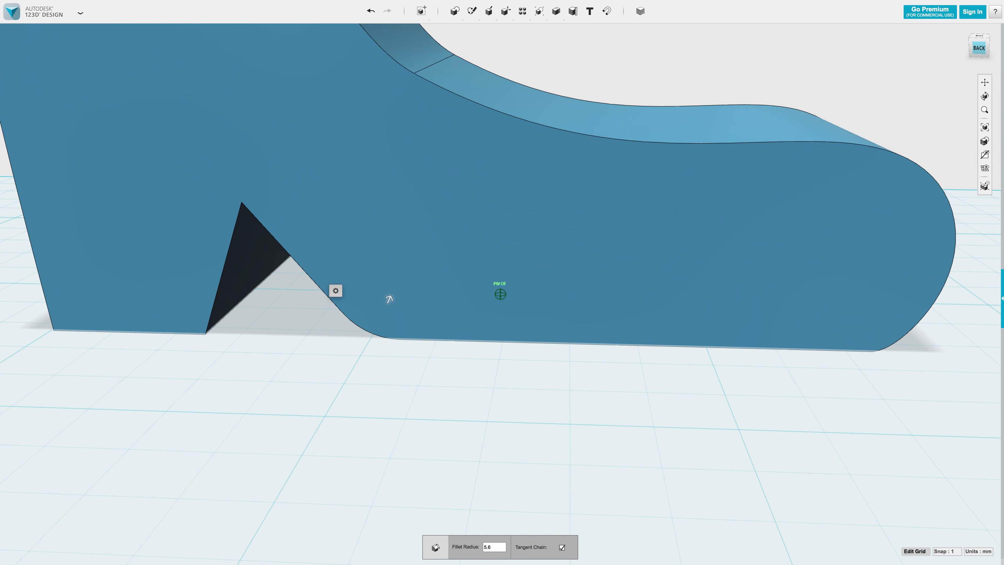
mouse_move(389, 300)
right_down()
mouse_move(415, 320)
mouse_move(538, 263)
mouse_move(522, 218)
right_up()
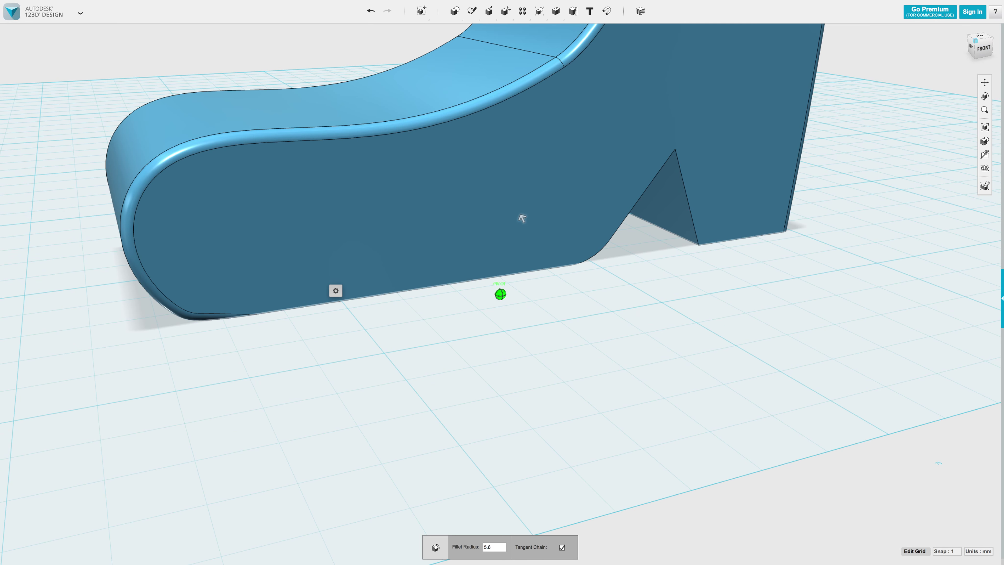
scroll(672, 89, down, 10)
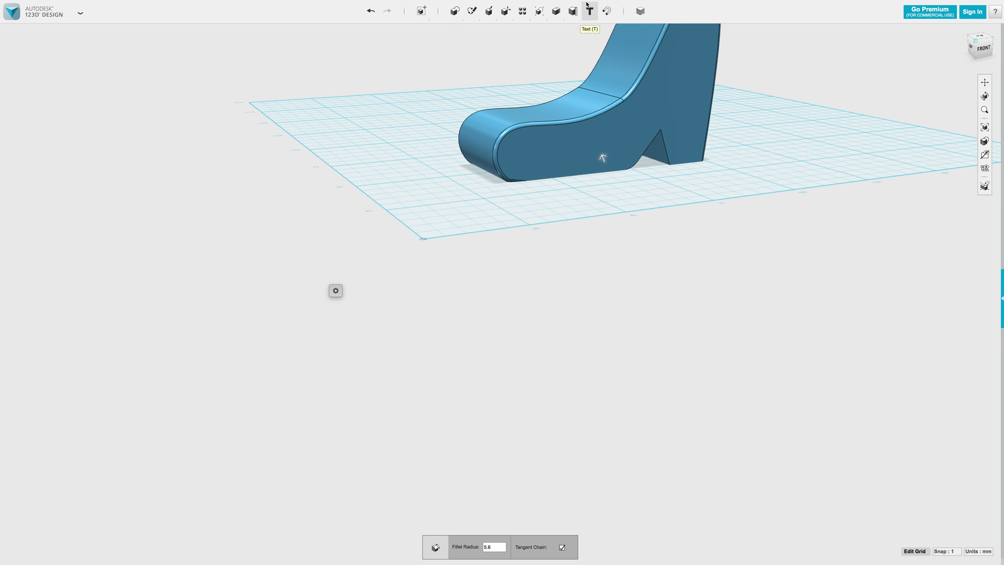
click(985, 82)
drag(687, 121, 567, 182)
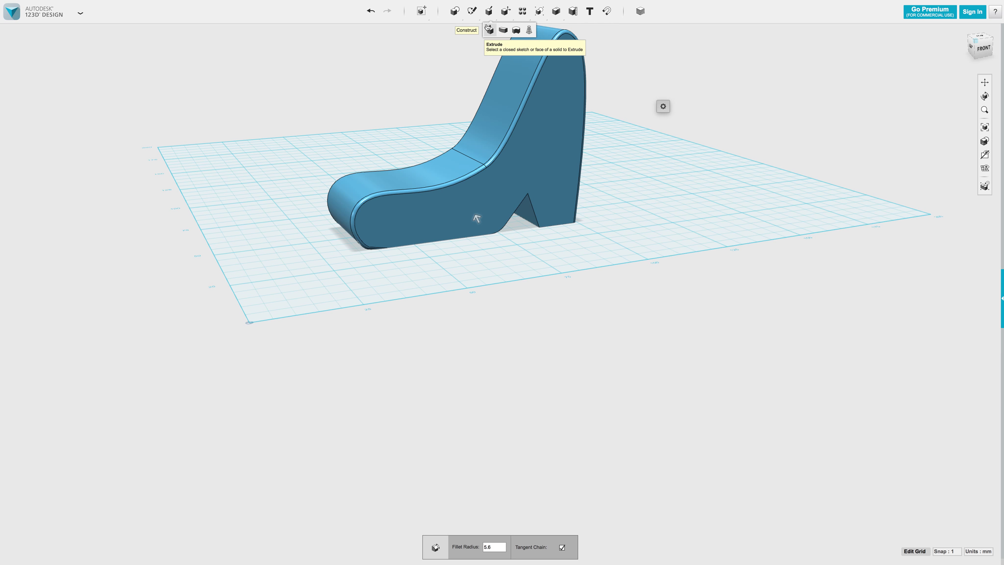
Try placing a five-sided sketch polygon of radius 10 mm beside the boot's sole, and undo it
mouse_move(455, 12)
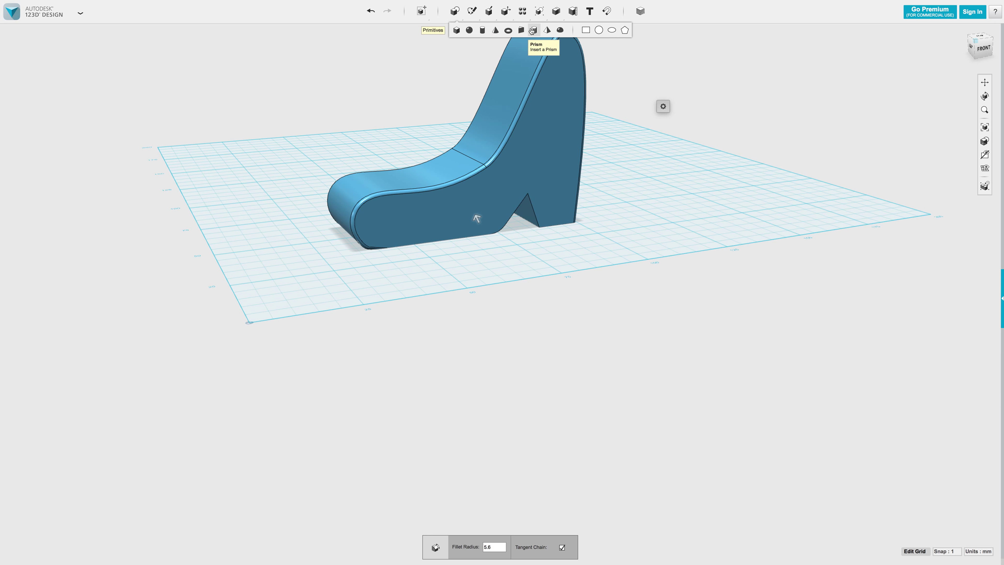
click(626, 30)
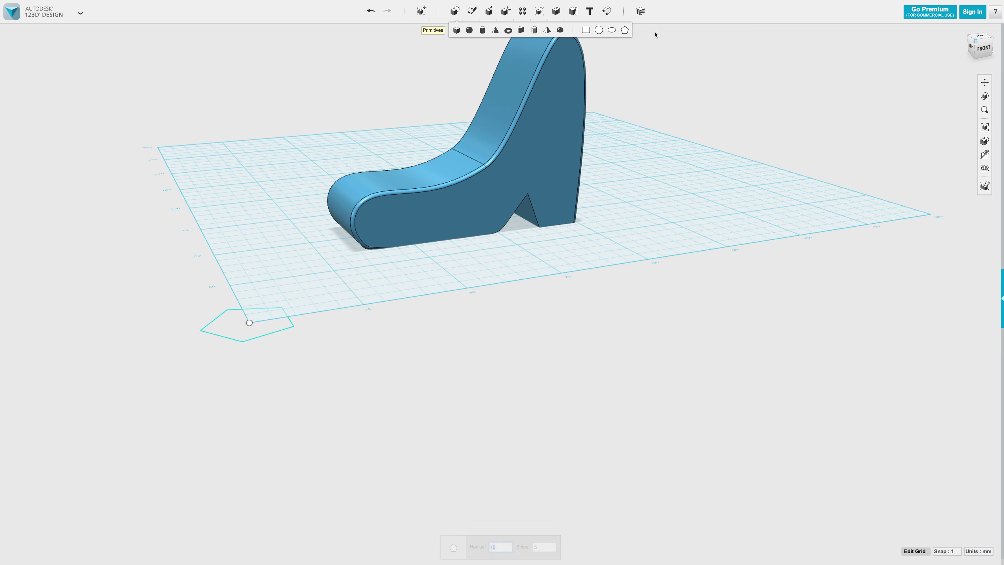
click(431, 234)
click(422, 229)
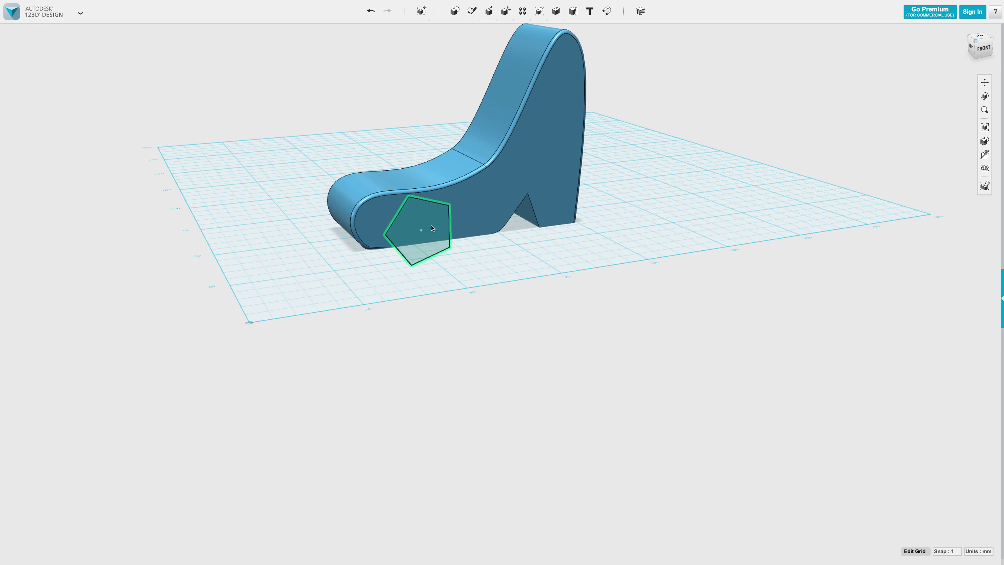
mouse_move(469, 15)
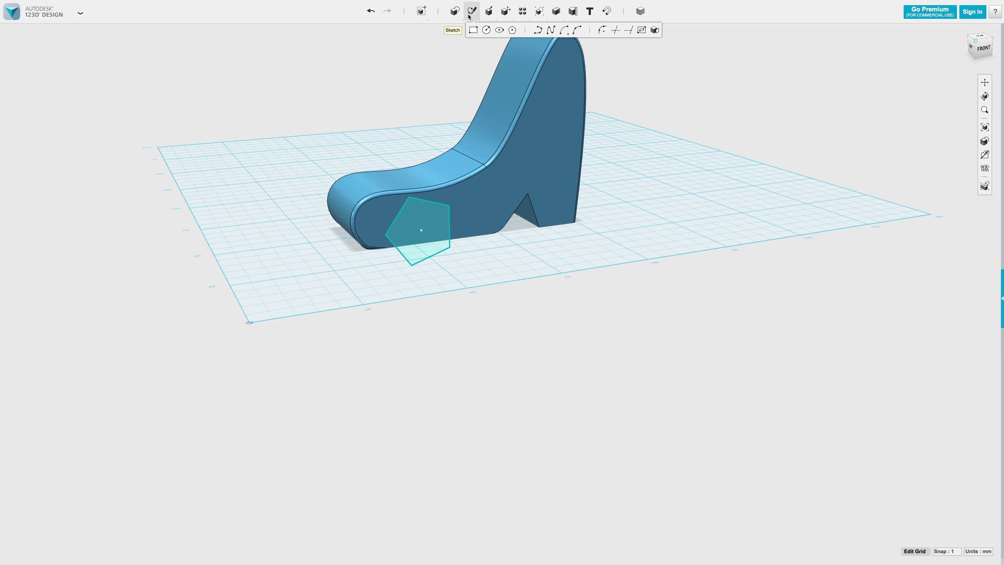
key(ctrl+z)
mouse_move(505, 10)
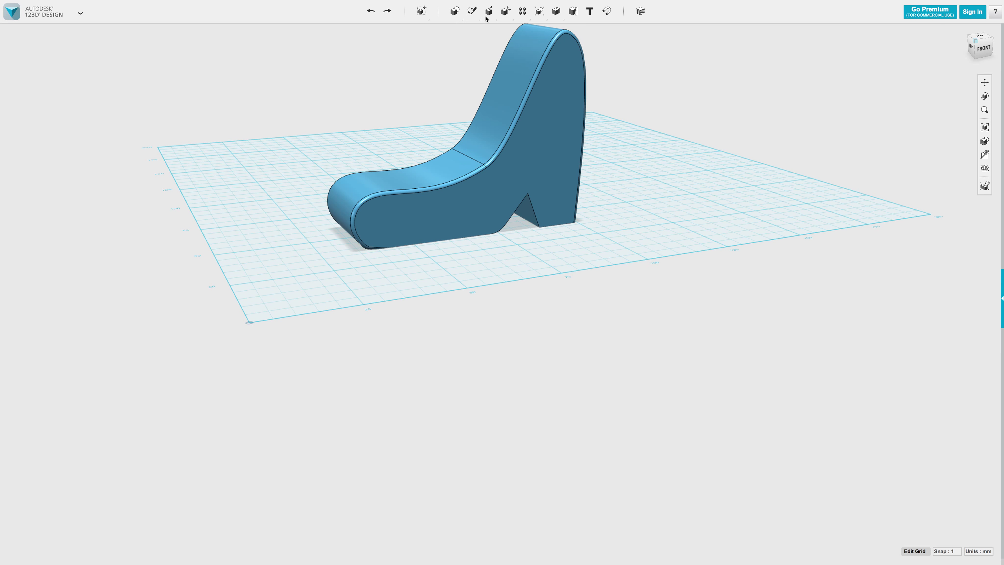
Send the boot to the desktop 3D printer option so that it opens in Meshmixer
click(43, 12)
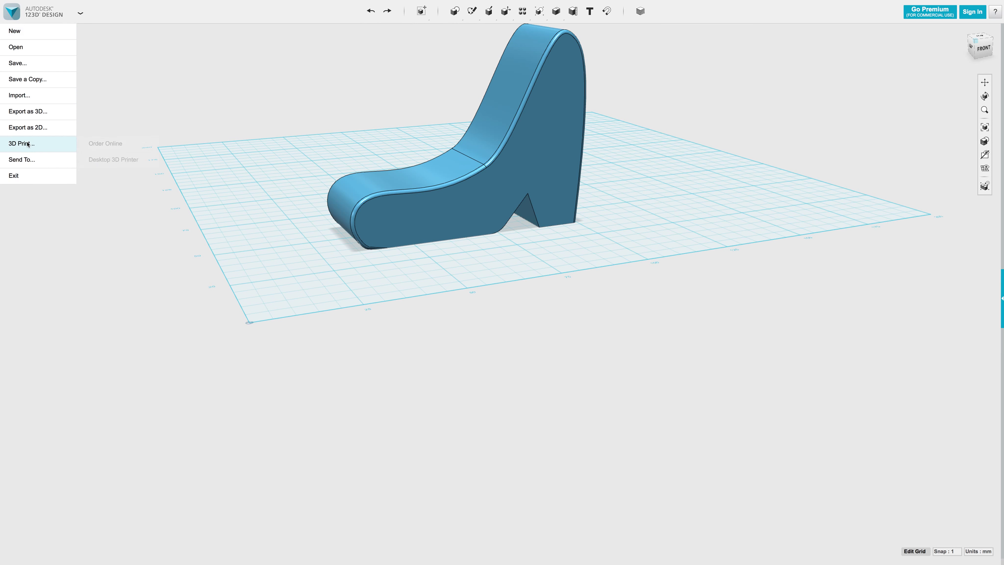
click(101, 161)
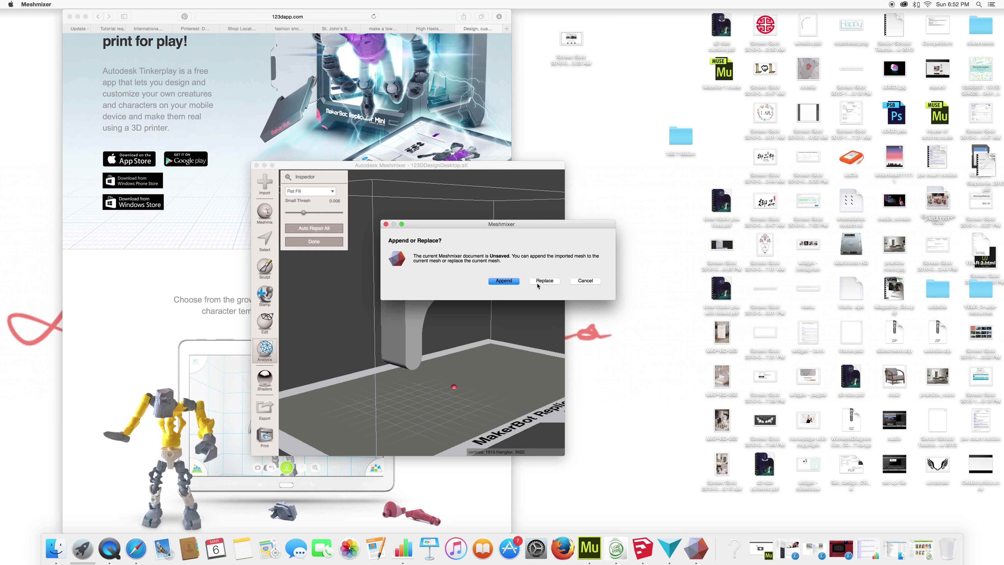
click(538, 283)
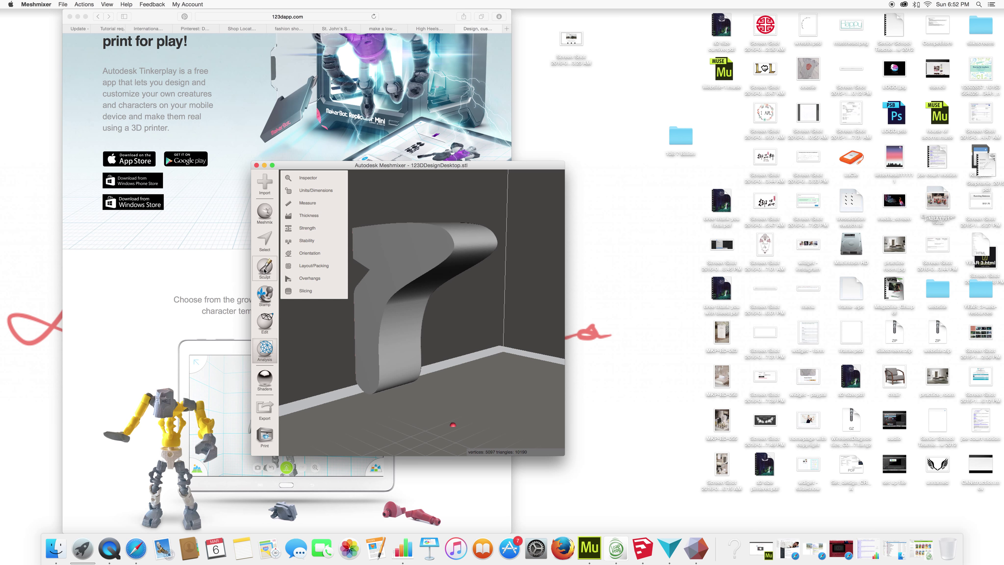
Open the Meshmix part library and show its Primitives collection
click(264, 295)
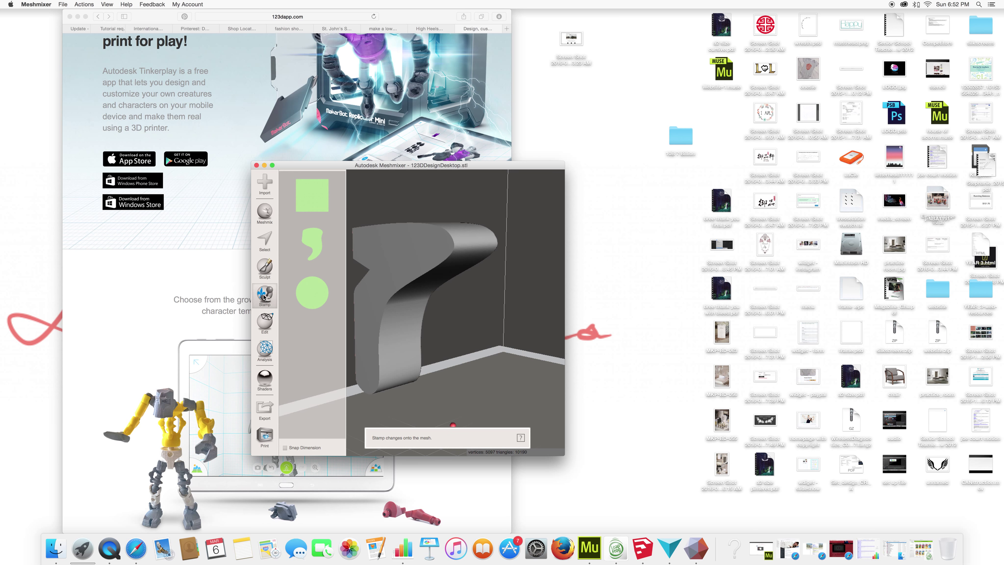
click(264, 213)
click(339, 181)
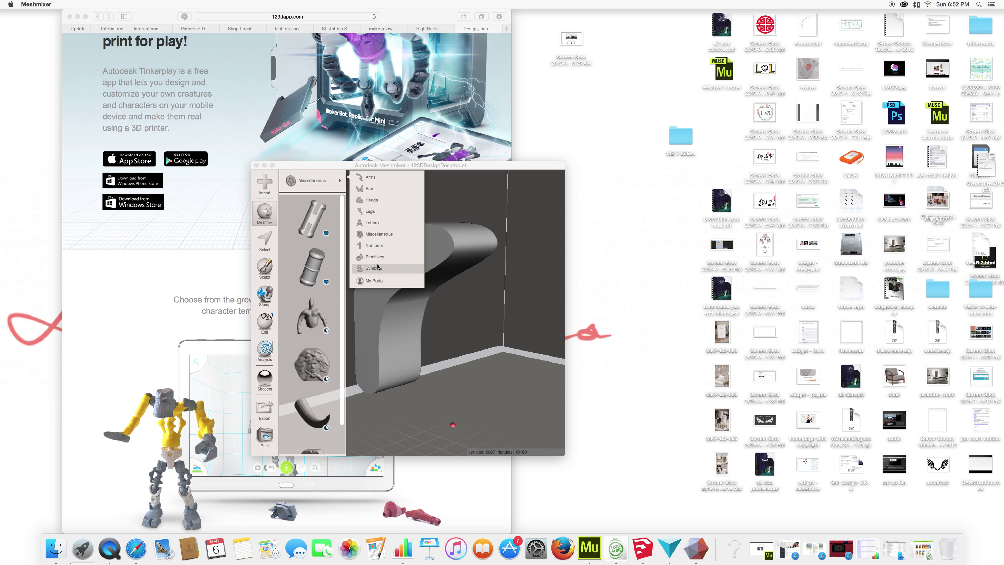
click(374, 256)
scroll(315, 294, down, 5)
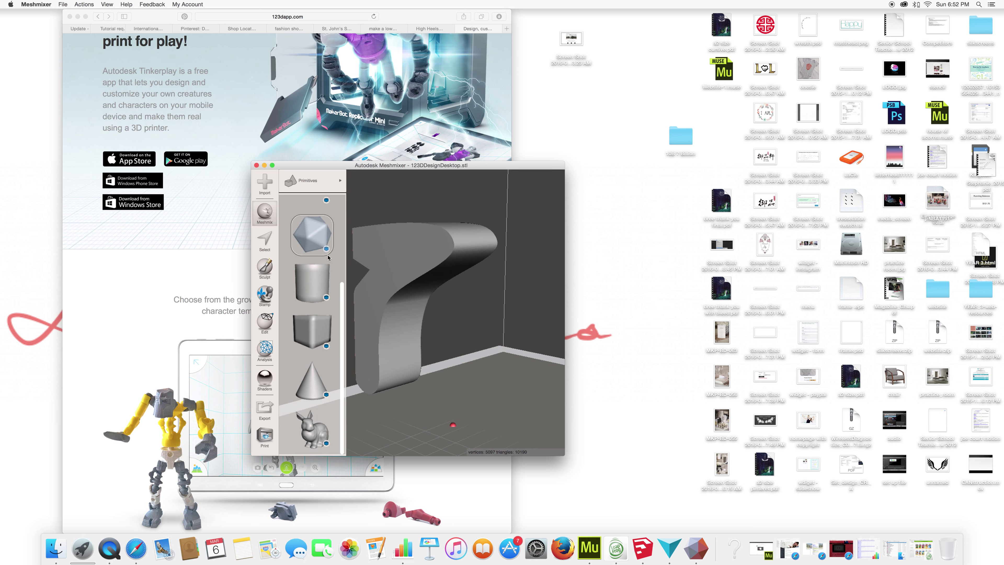
Drop the faceted polyhedron primitive onto the boot's flat side, size it to about 13.87 mm, and append it to the mesh
drag(312, 242, 383, 252)
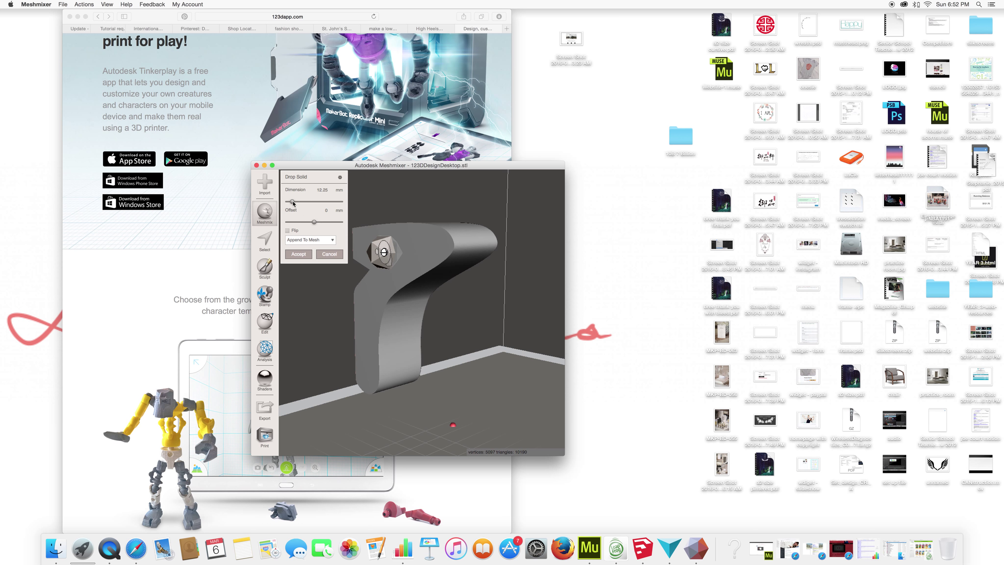
drag(293, 202, 296, 202)
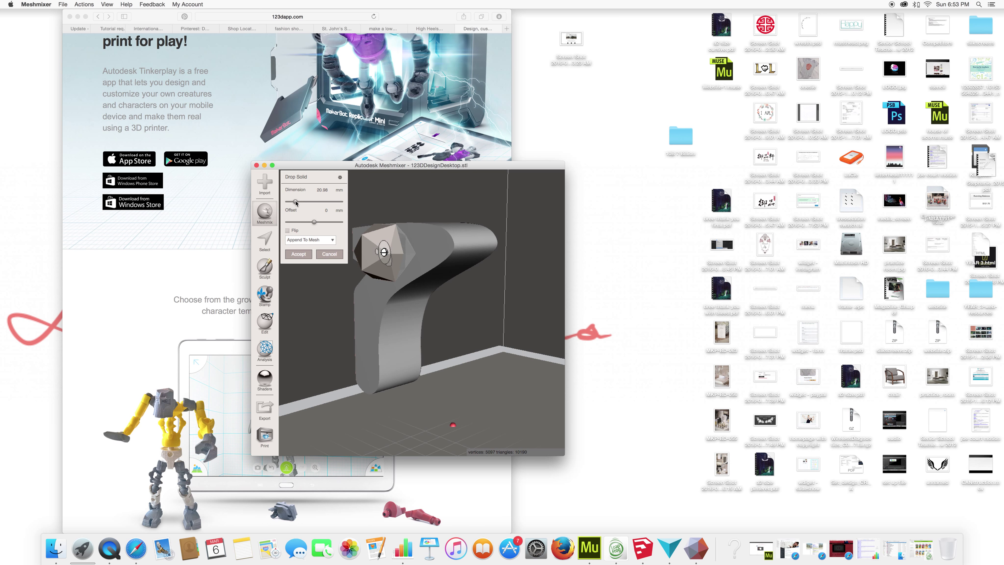
drag(388, 255, 419, 255)
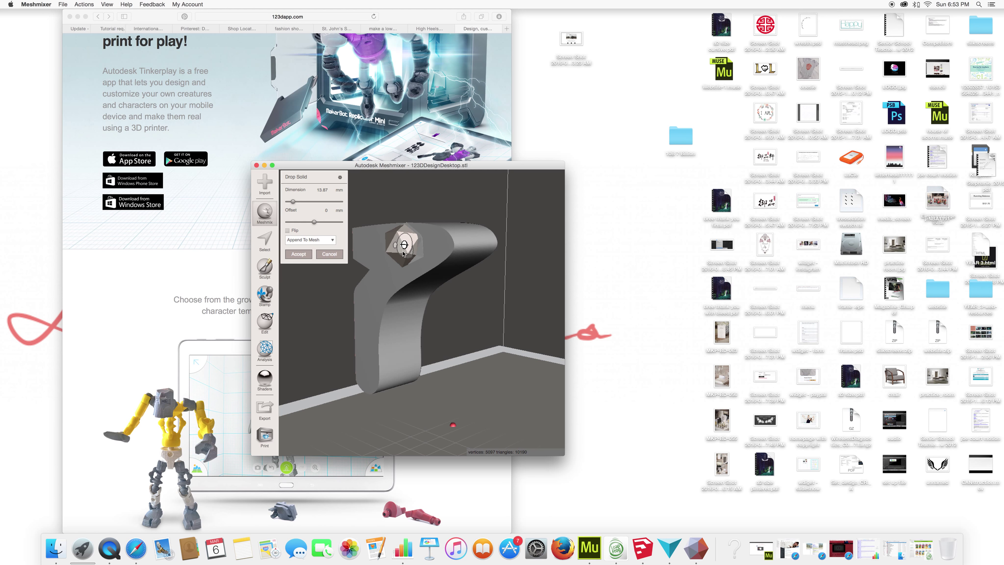
click(317, 240)
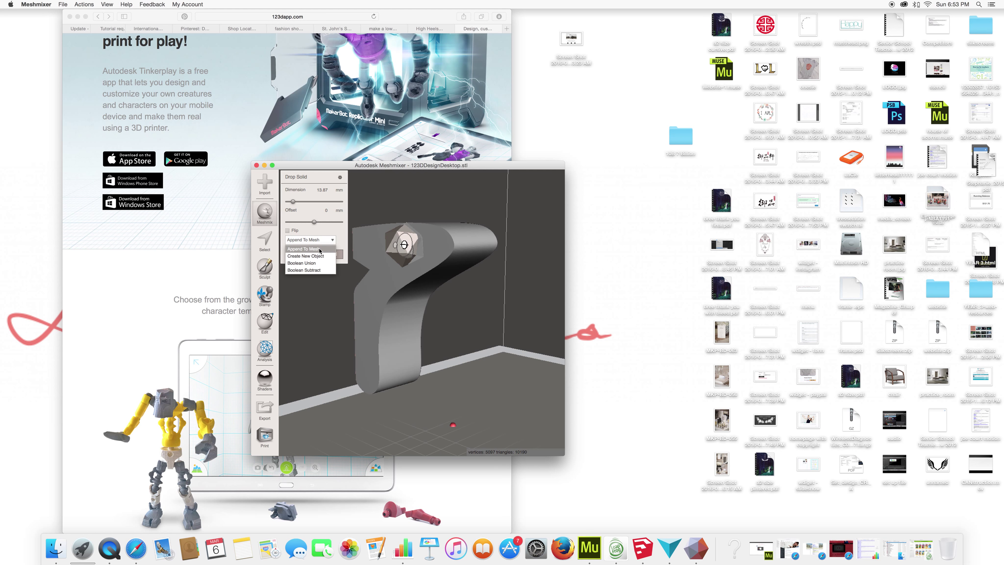
click(347, 253)
click(299, 257)
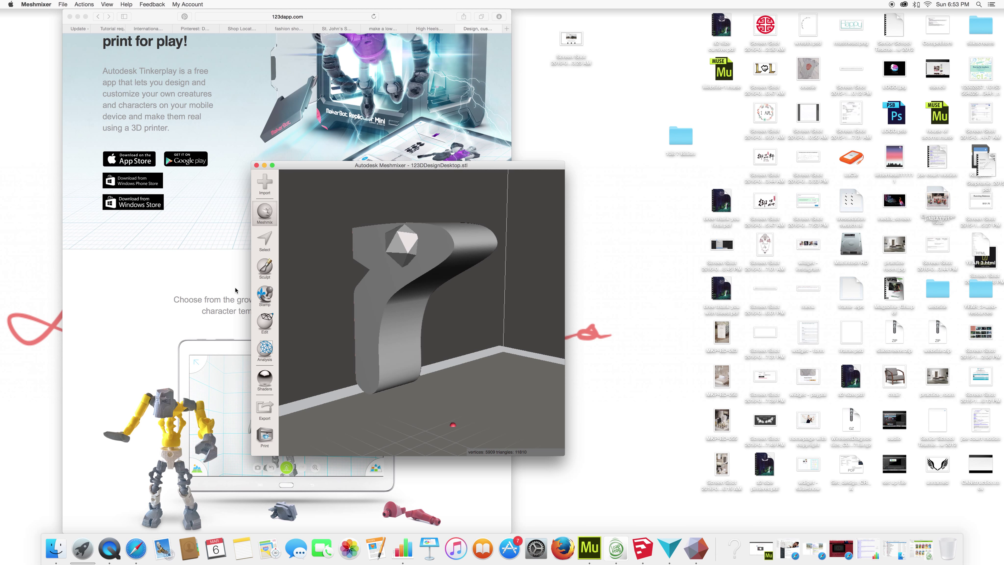
Place a second faceted polyhedron on the boot's side just below the first and enlarge it to about 16.75 mm
click(264, 212)
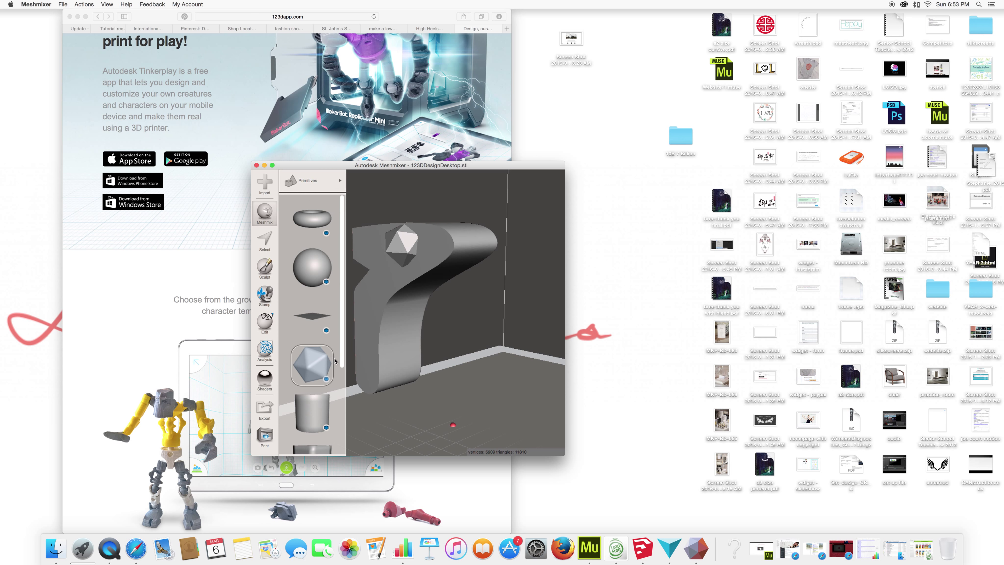
drag(323, 402, 392, 264)
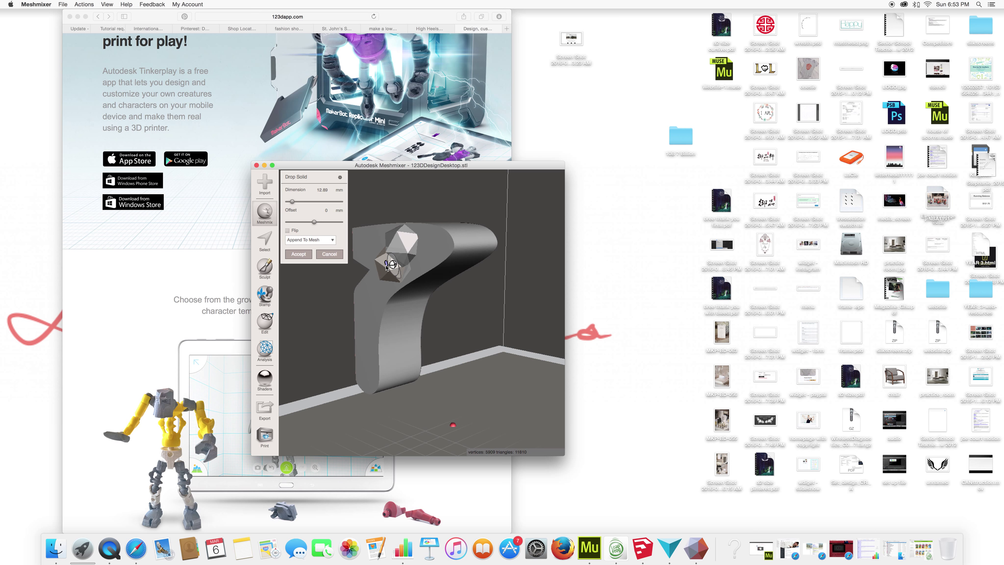
drag(390, 276, 403, 287)
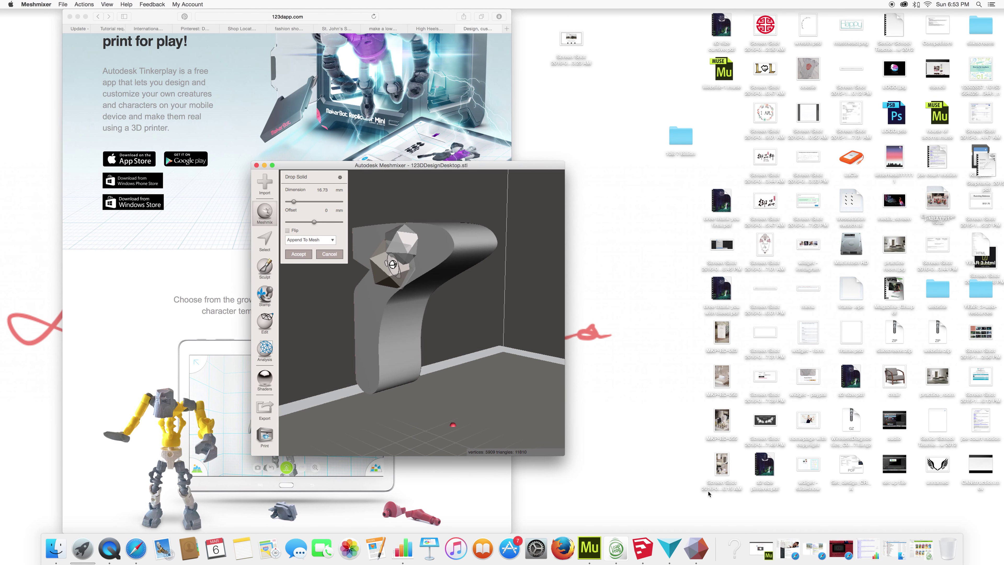
Switch back to 123D Design and set the units to inches
click(669, 548)
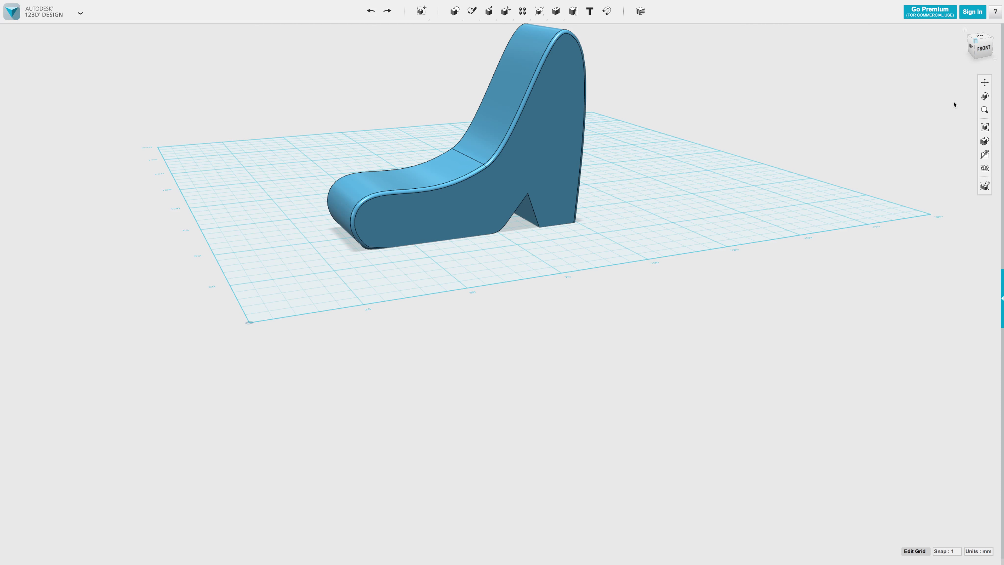
click(988, 551)
click(987, 540)
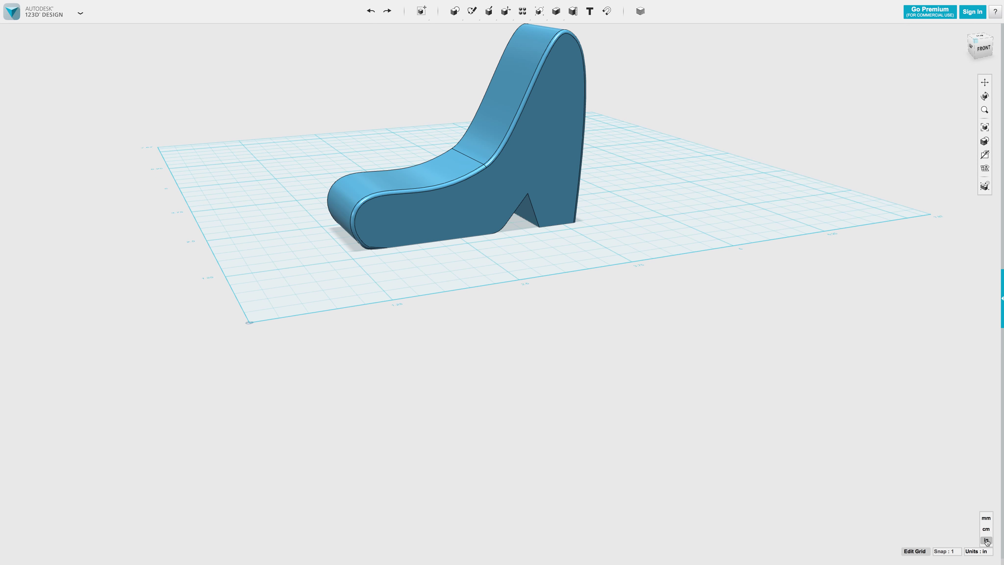
Delete the boot solid from the grid
click(997, 11)
click(982, 40)
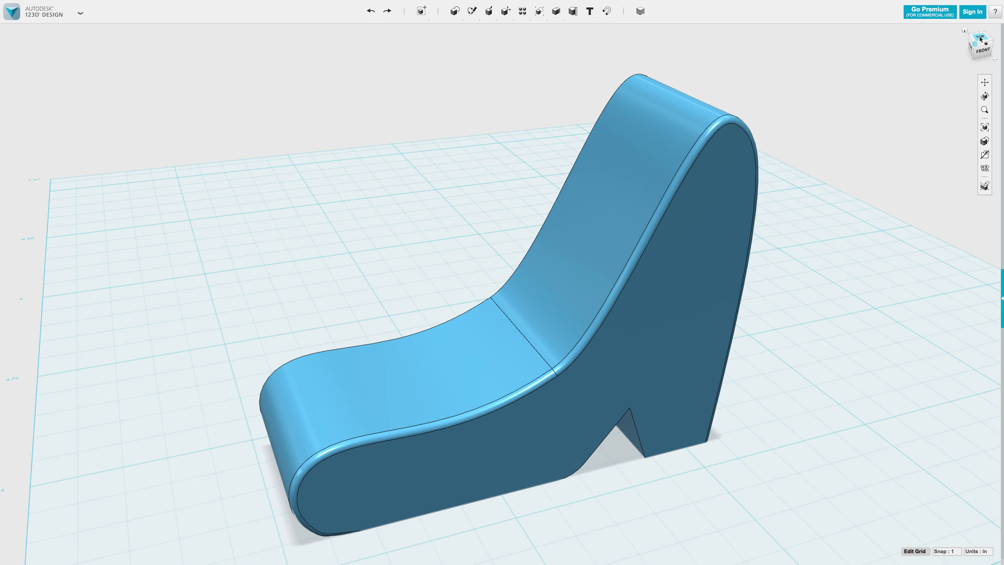
click(560, 332)
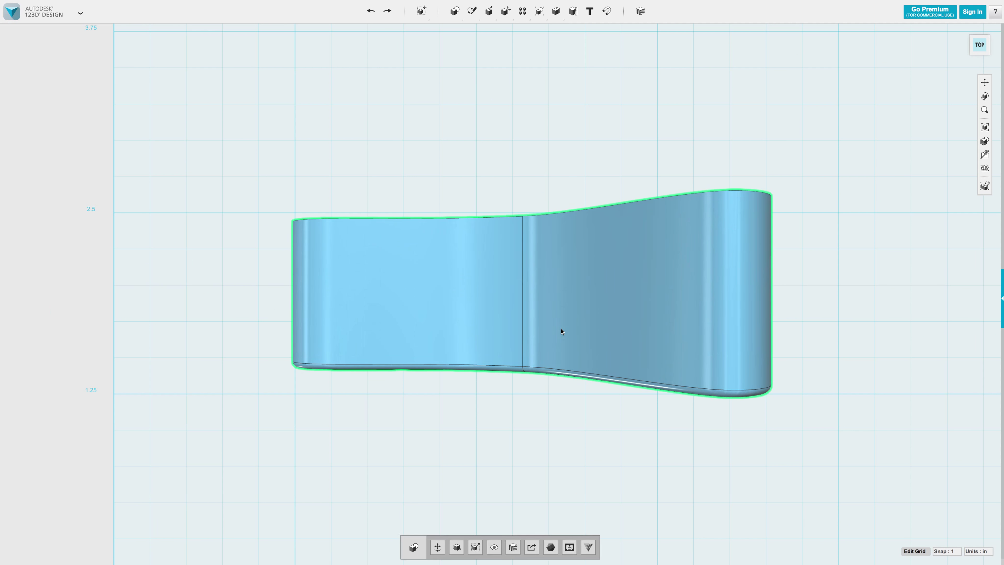
key(Delete)
mouse_move(472, 11)
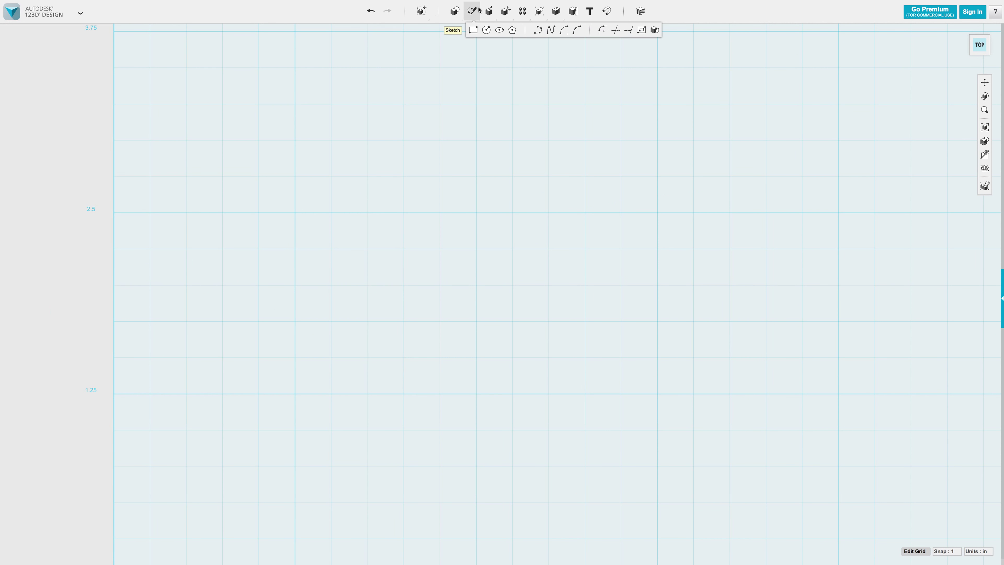
click(552, 31)
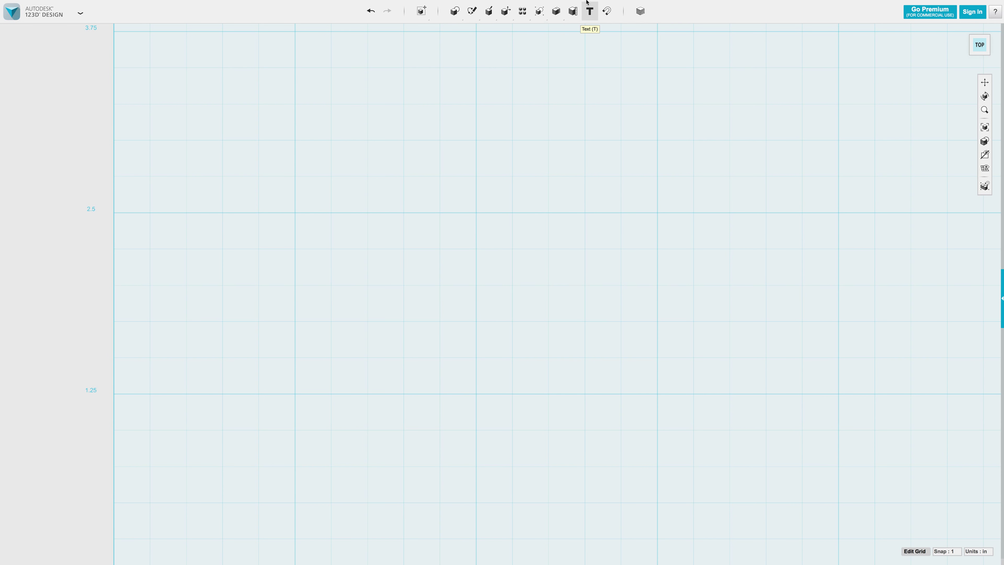
click(292, 394)
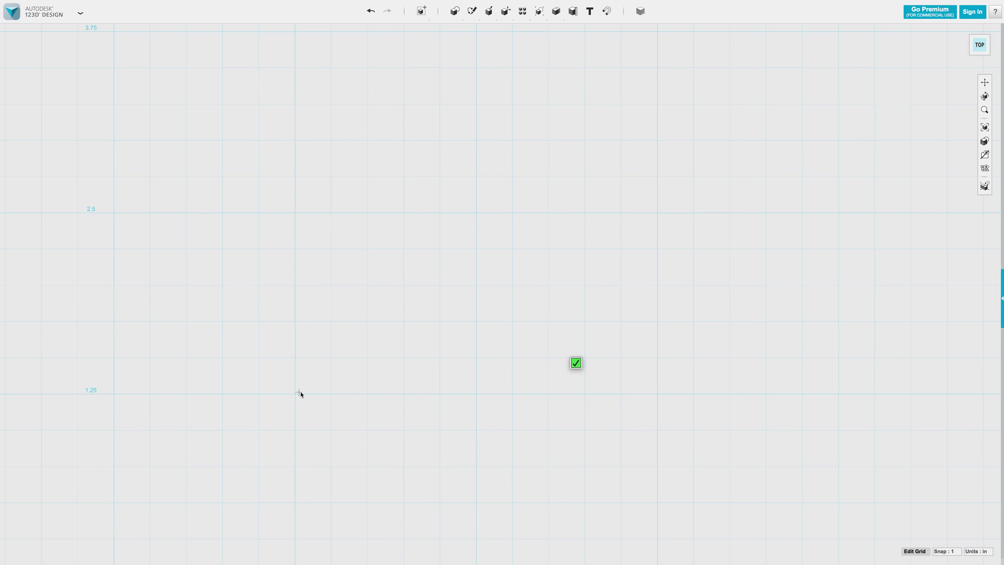
click(295, 394)
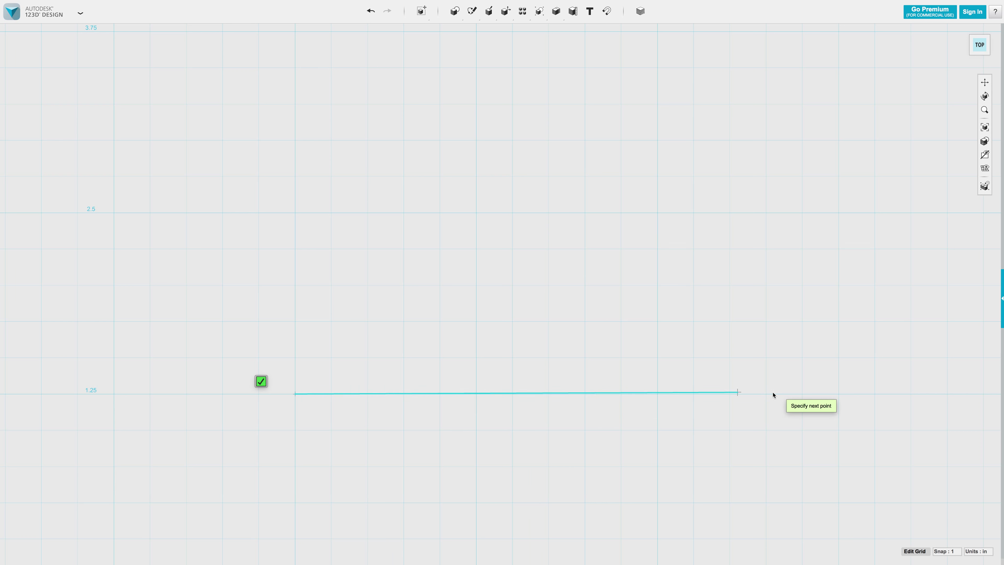
click(825, 394)
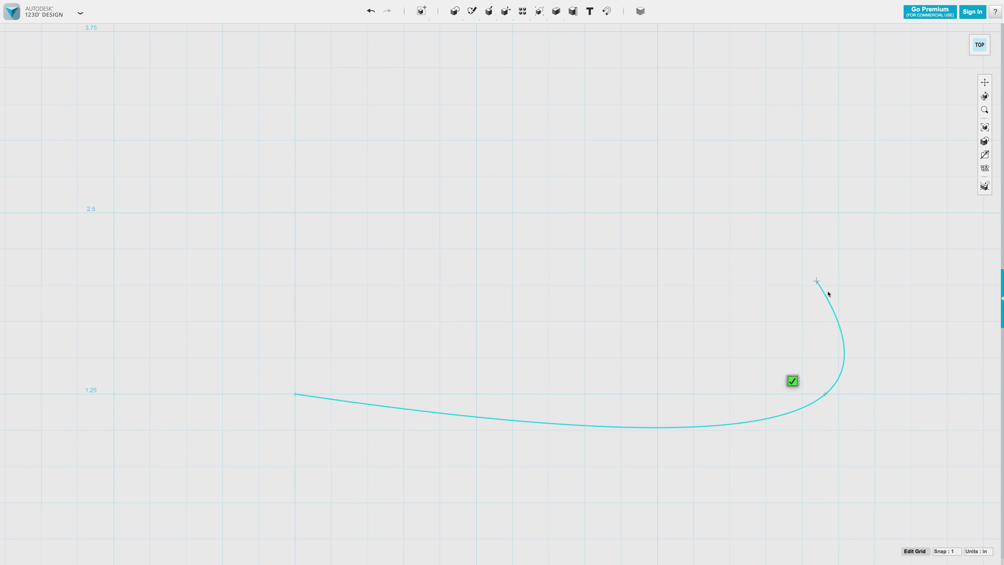
click(838, 394)
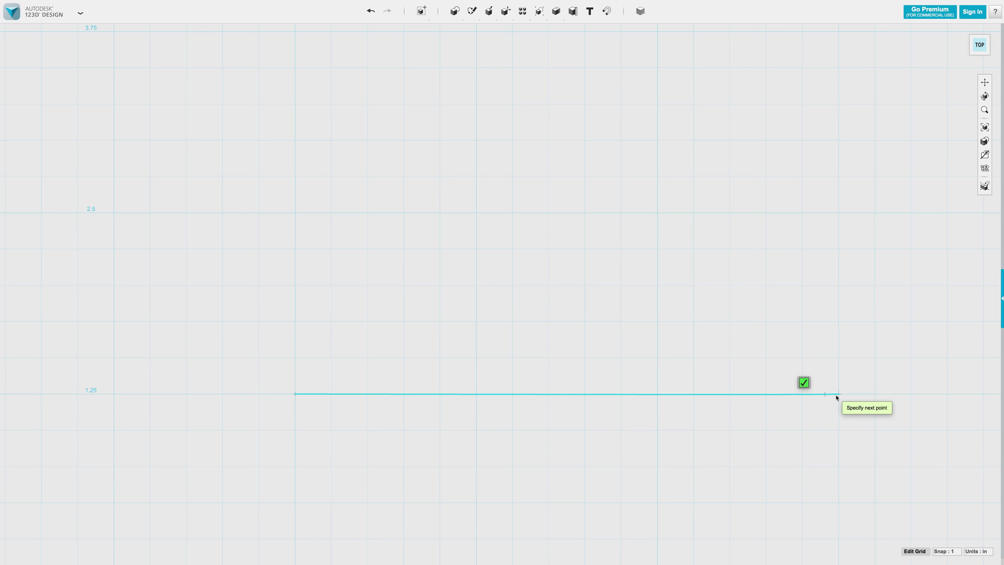
scroll(836, 396, down, 4)
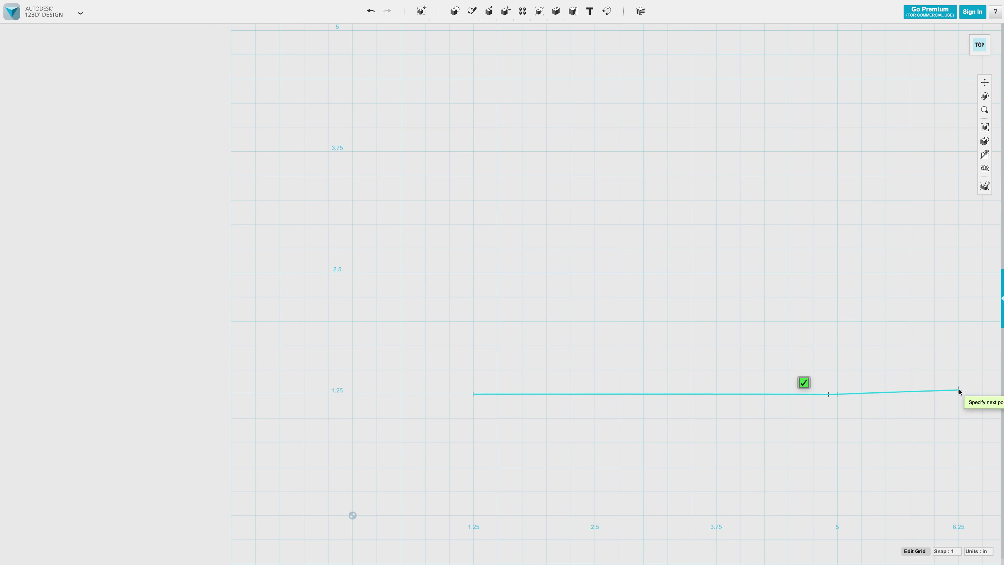
scroll(978, 400, down, 3)
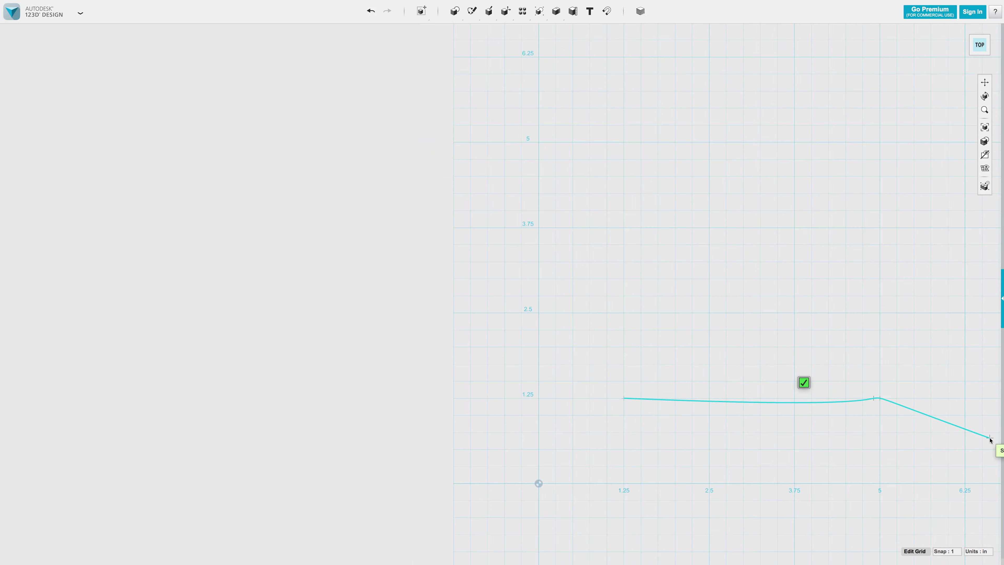
scroll(990, 440, down, 3)
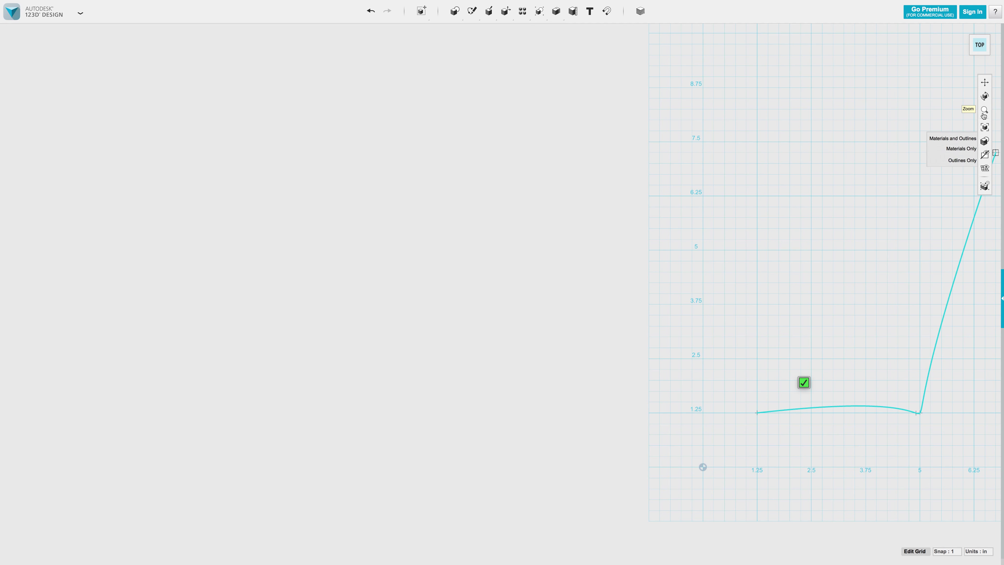
Sketch a straight horizontal sole line with the Spline tool, about 8 inches long from the vertical axis along the 1.25 grid line
click(984, 84)
drag(958, 339, 554, 343)
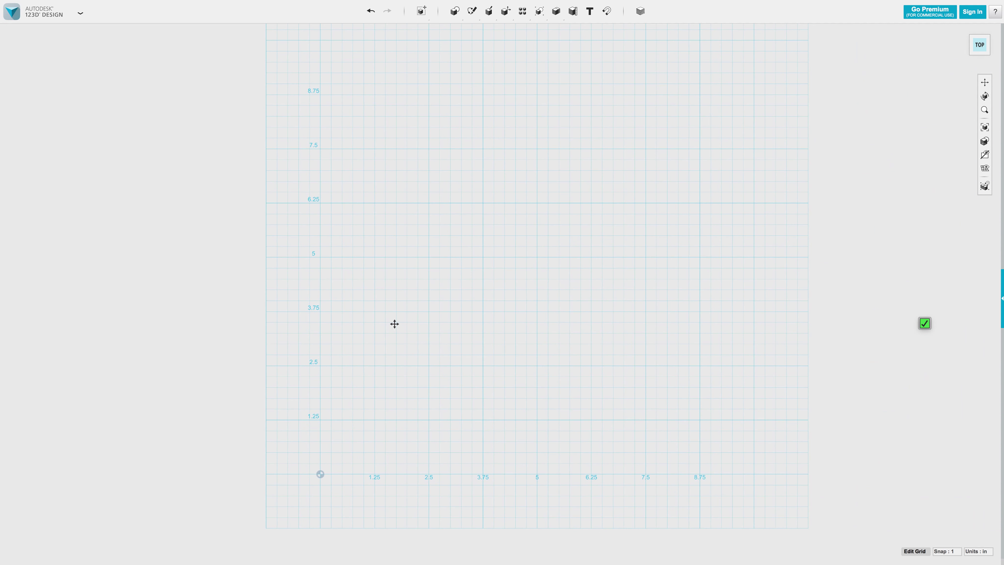
mouse_move(448, 9)
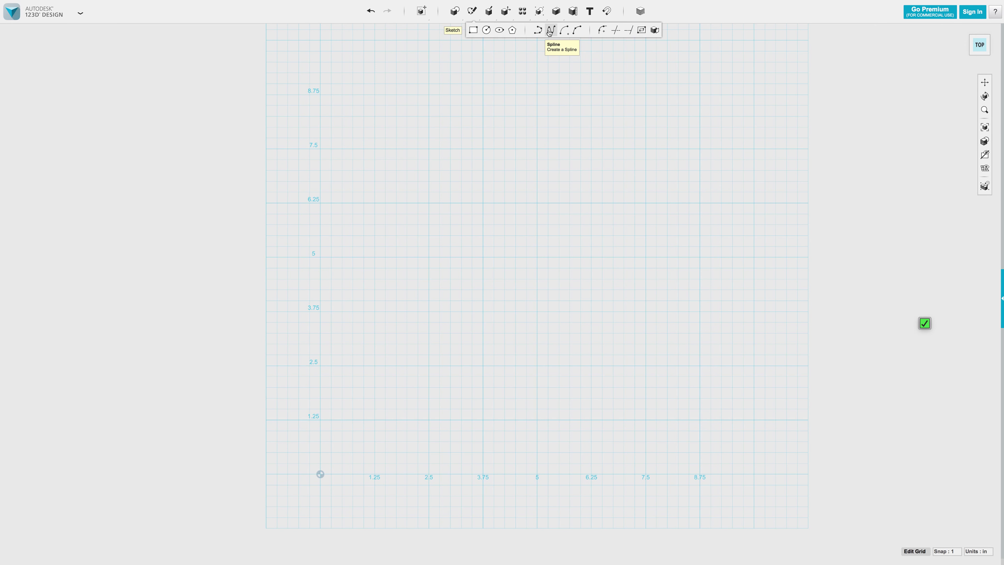
click(549, 30)
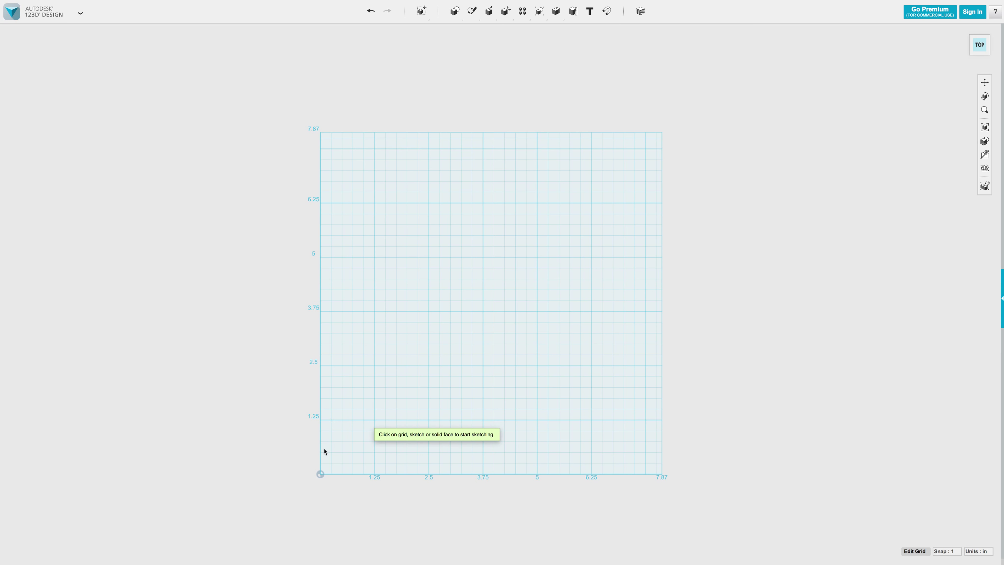
click(327, 420)
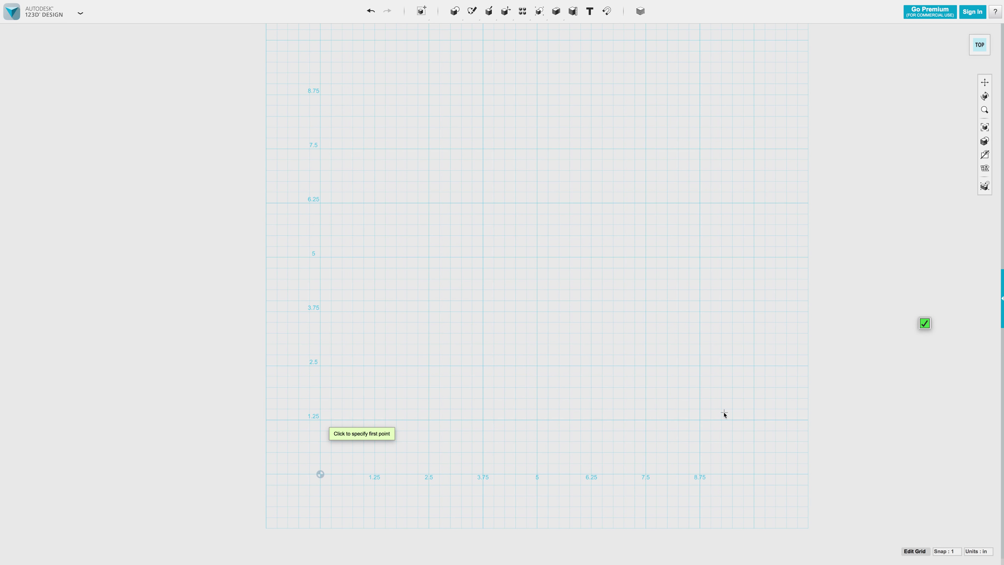
click(320, 419)
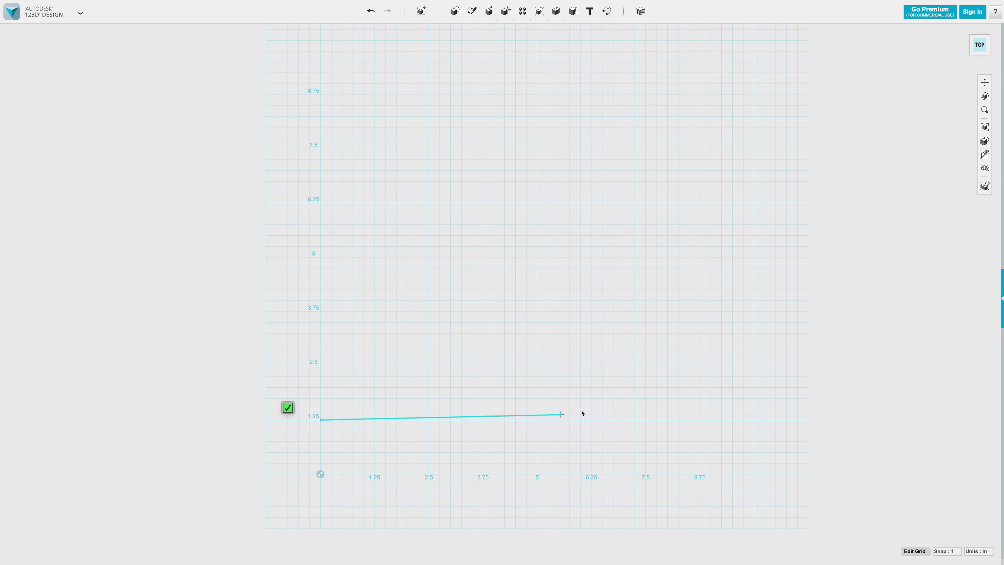
click(667, 420)
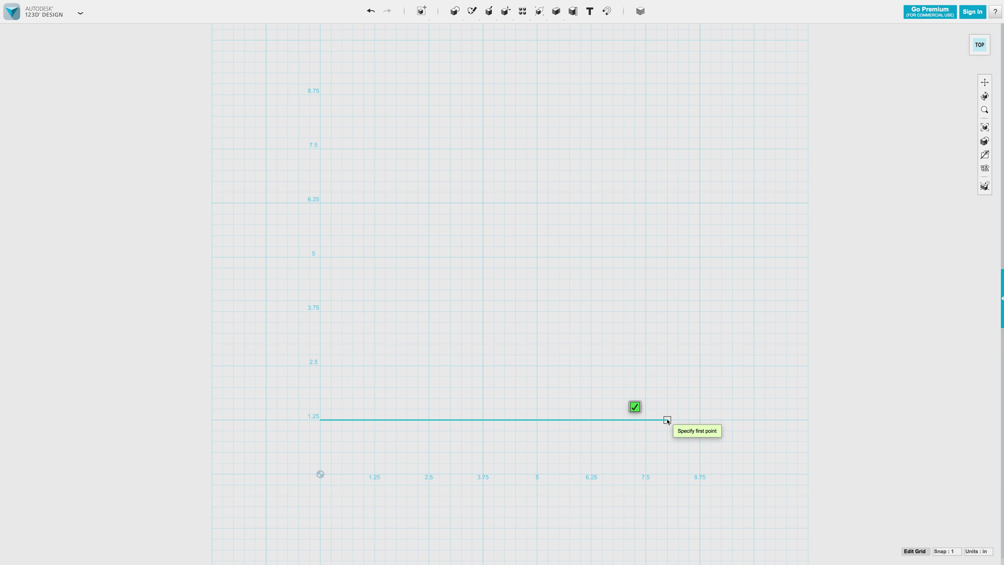
Trace the boot's heel, ankle and toe with a curved spline rising about 4.75 inches above the sole, closing the outline at the sole's start
click(667, 224)
click(645, 215)
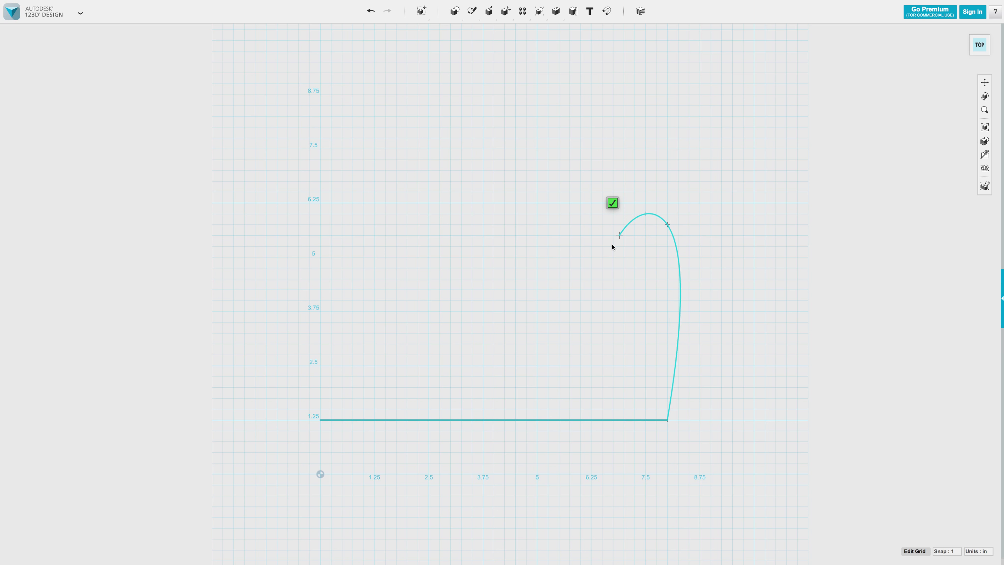
click(548, 343)
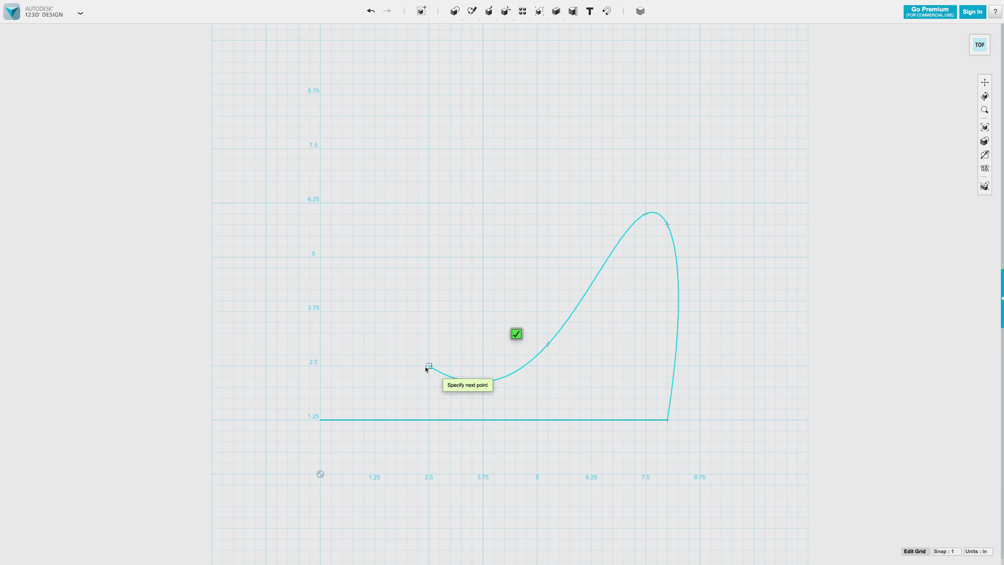
click(509, 367)
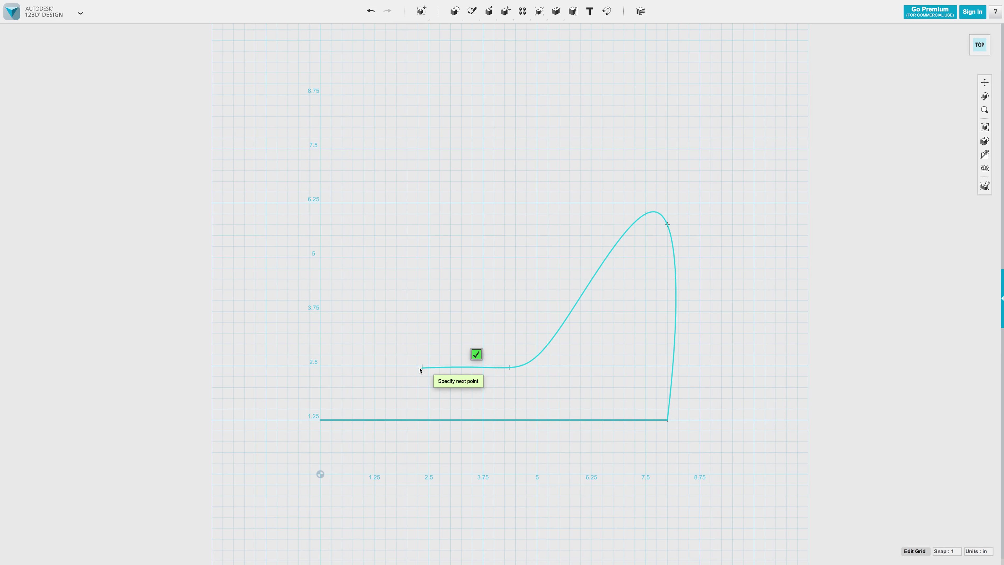
click(325, 372)
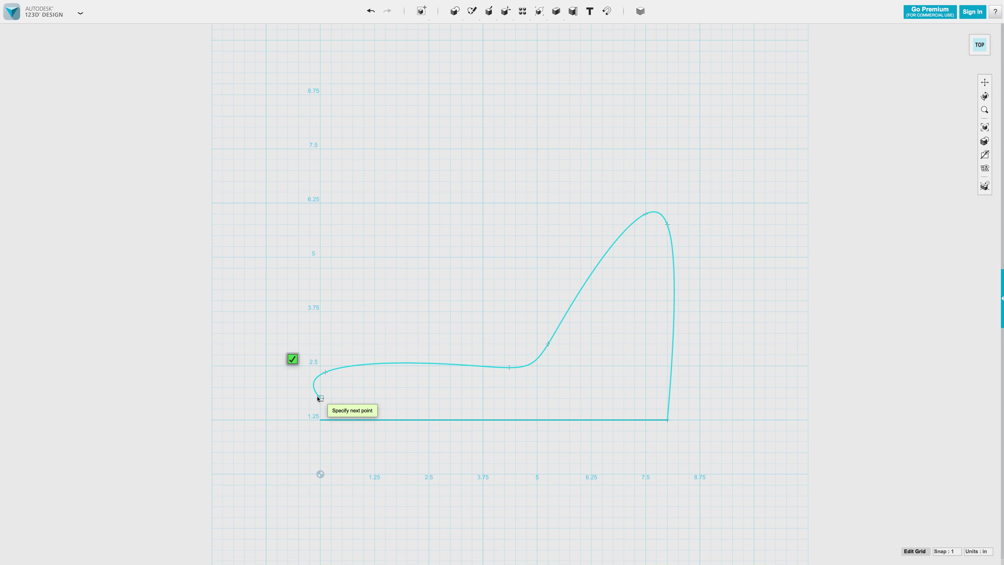
click(320, 419)
click(320, 419)
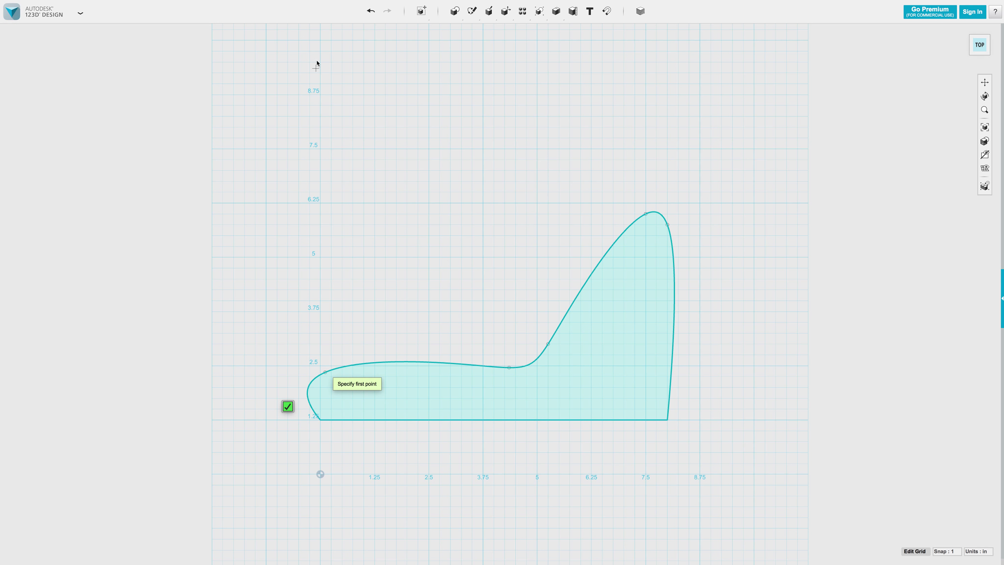
mouse_move(421, 11)
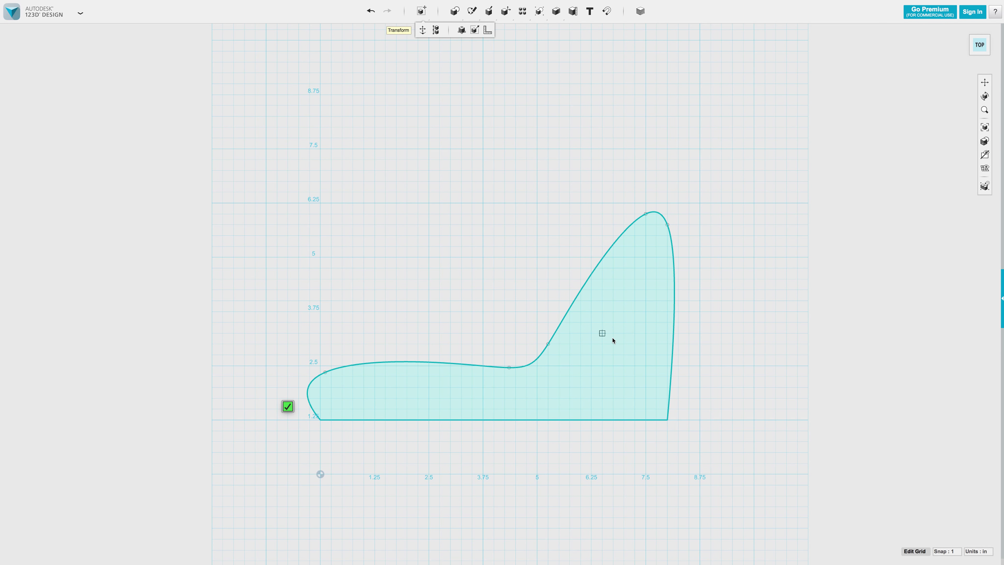
click(596, 357)
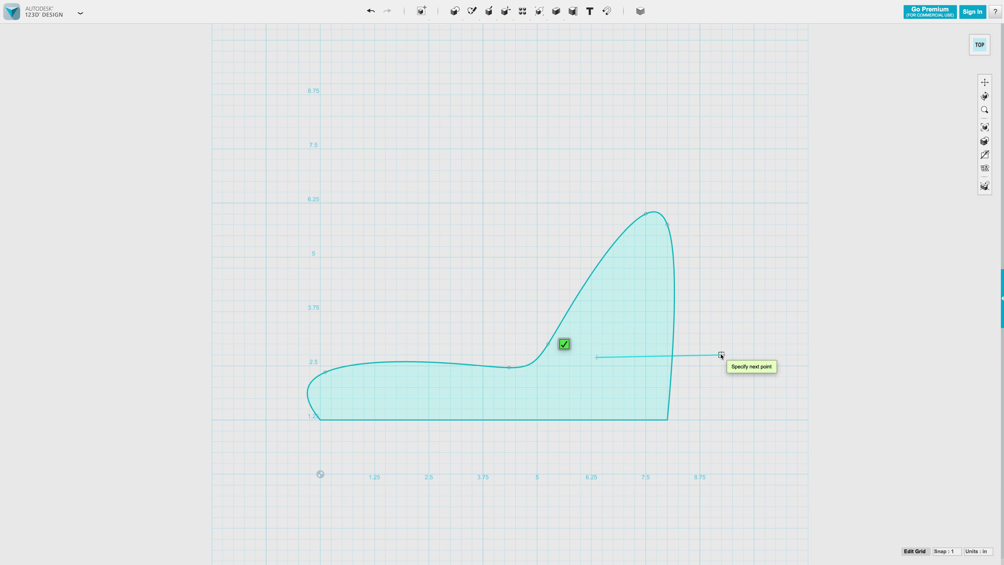
key(Escape)
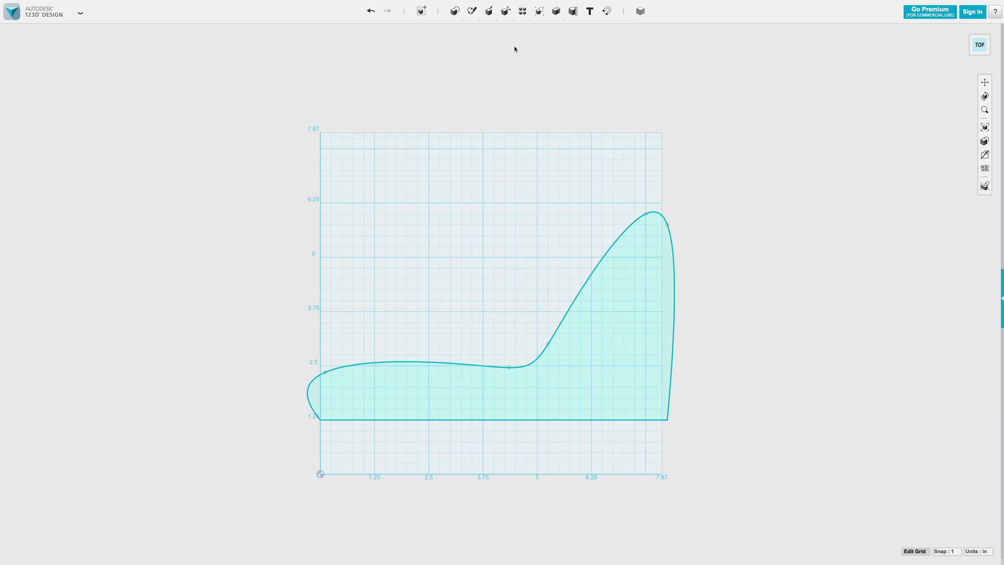
mouse_move(455, 11)
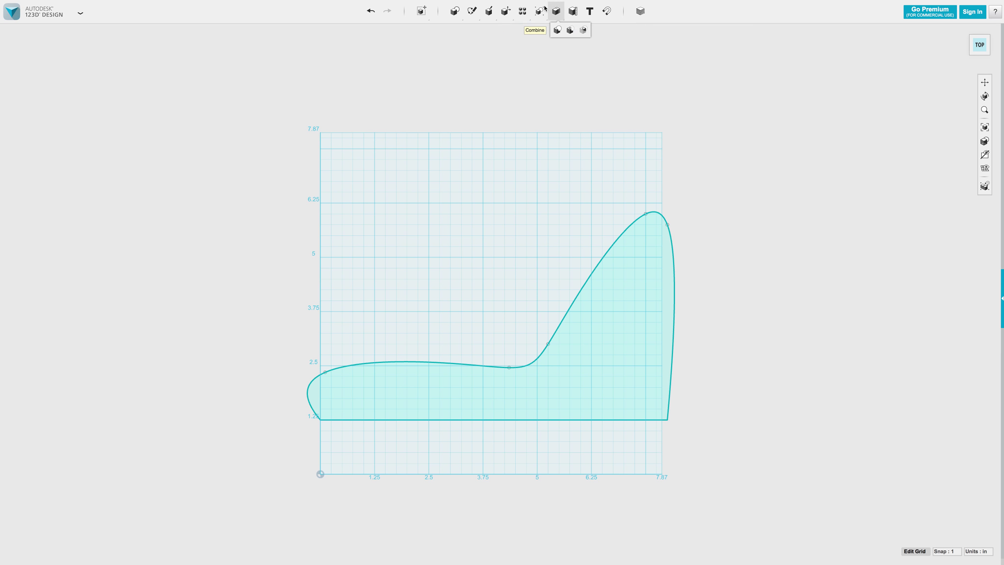
mouse_move(491, 17)
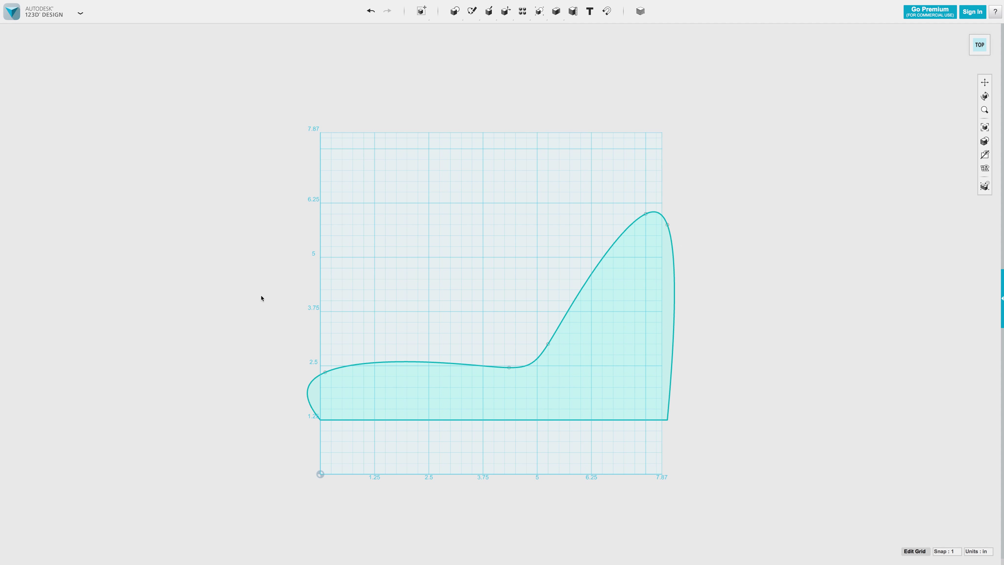
scroll(0, 132, up, 2)
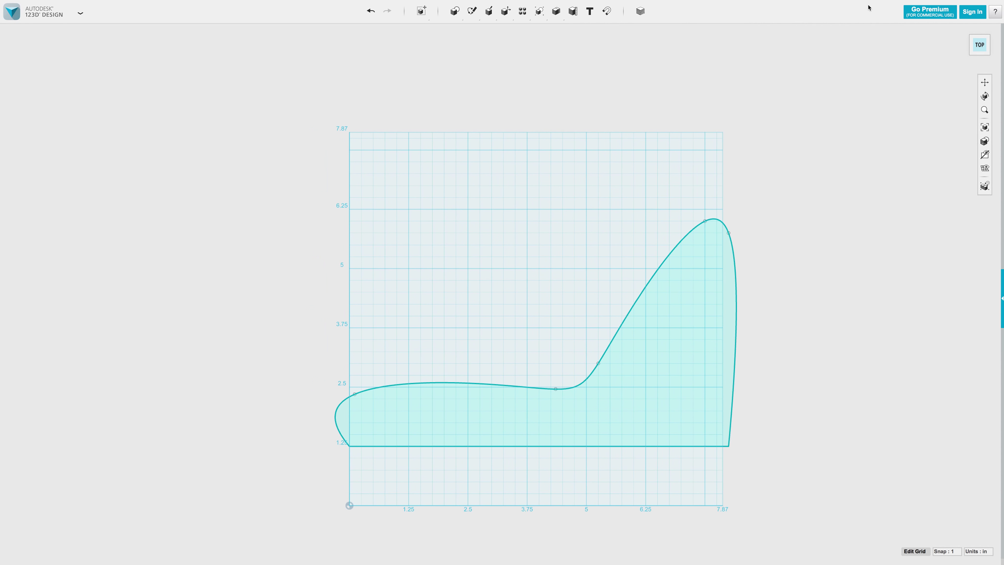